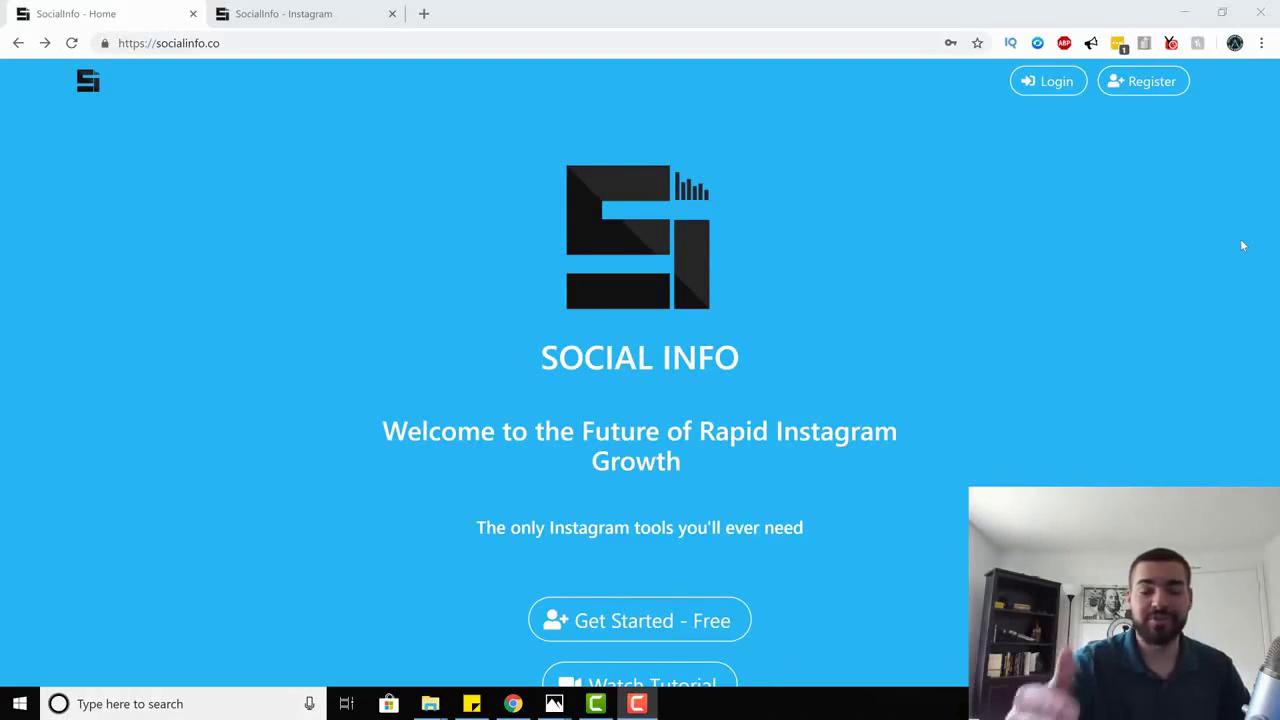
# View the free account registration form, switch to the signed-in Account Analytics page and close the registration tab.
pyautogui.scroll(-1, 1242, 245)
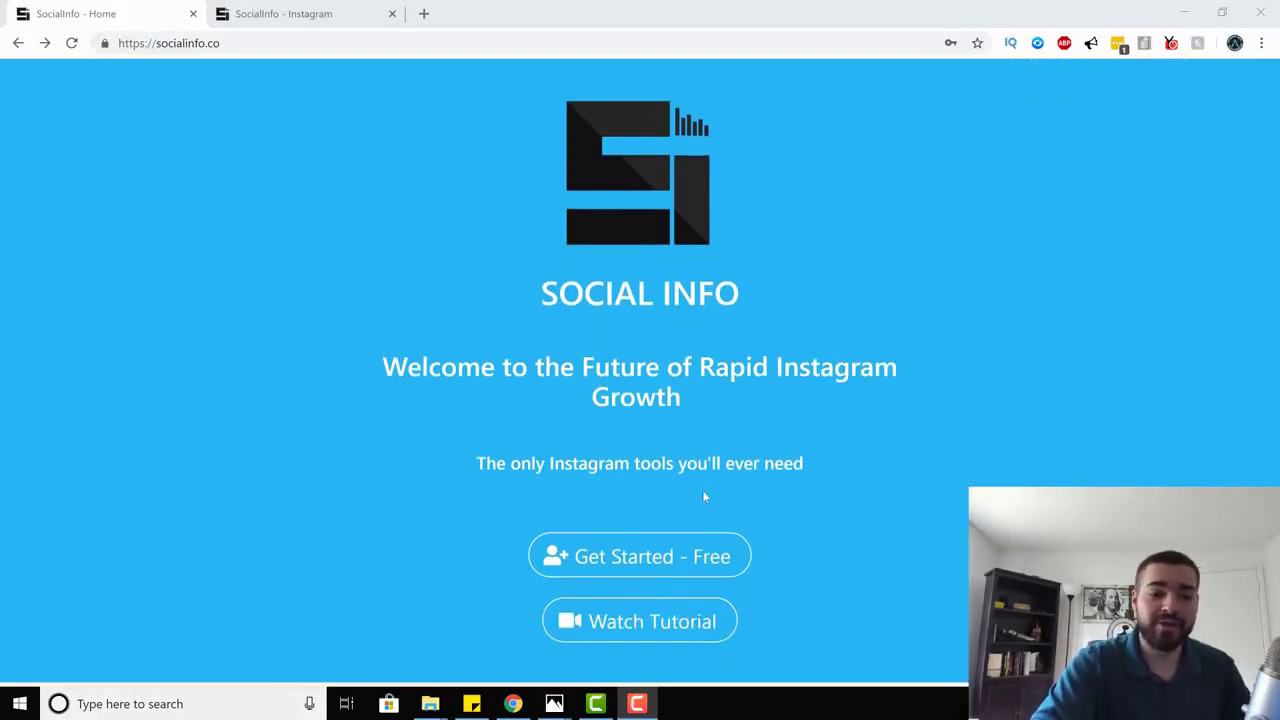
pyautogui.click(671, 557)
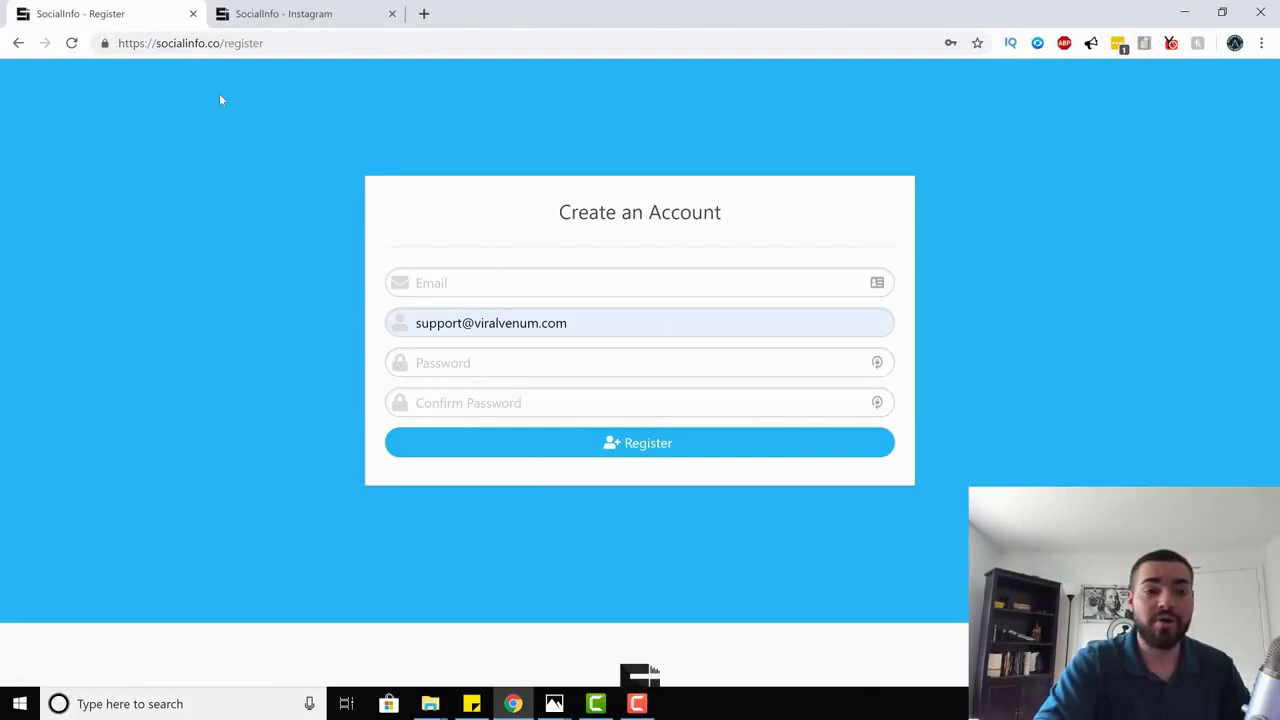
pyautogui.click(290, 13)
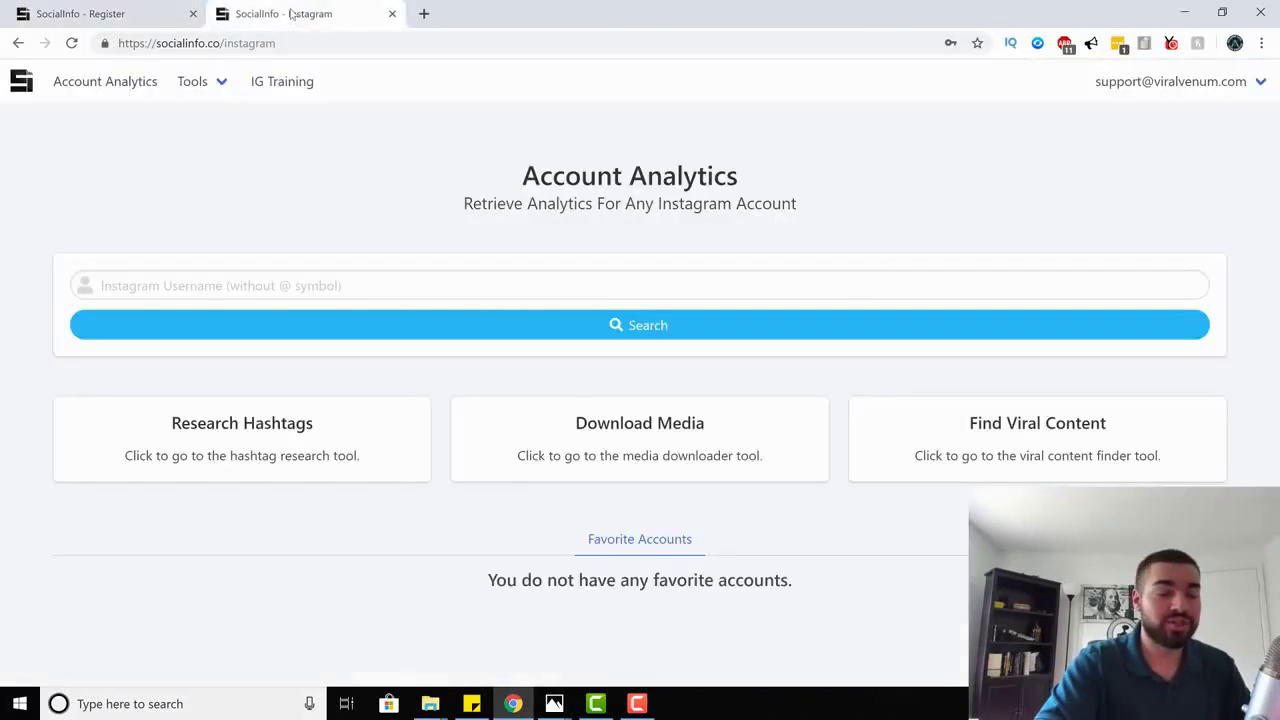
pyautogui.click(193, 15)
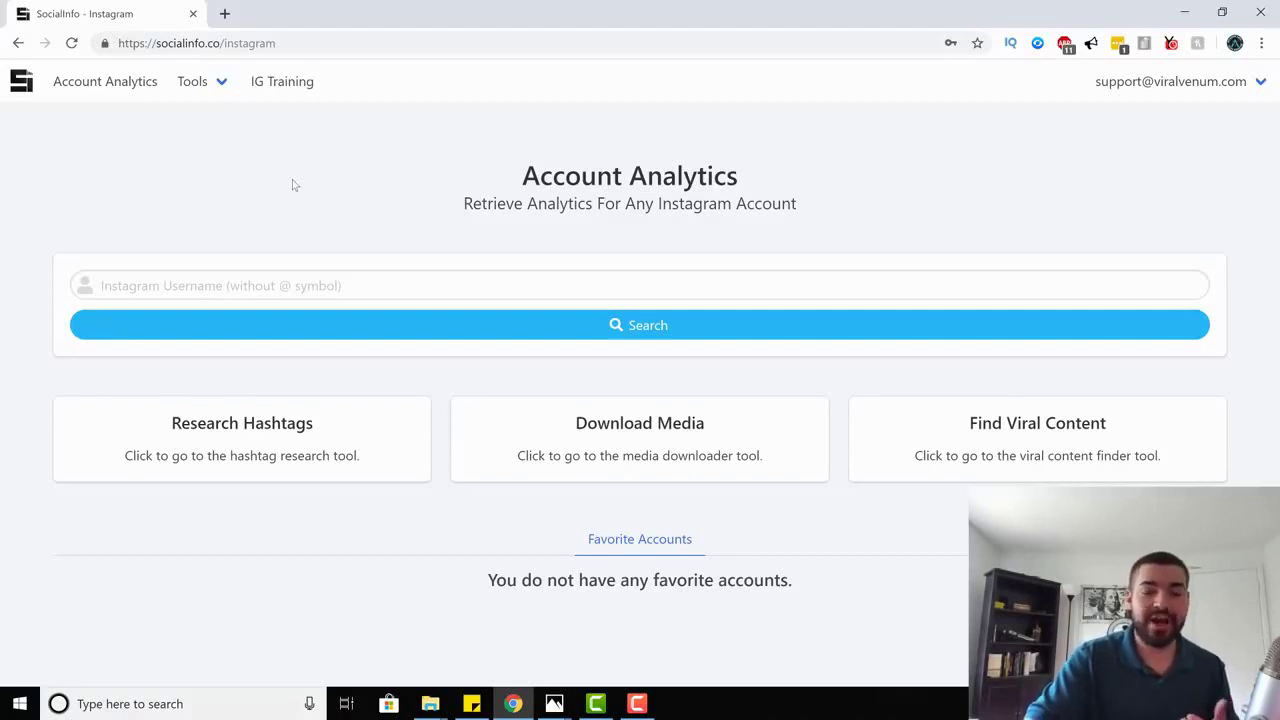
# Look up the account analytics for the Instagram username "success".
pyautogui.click(404, 281)
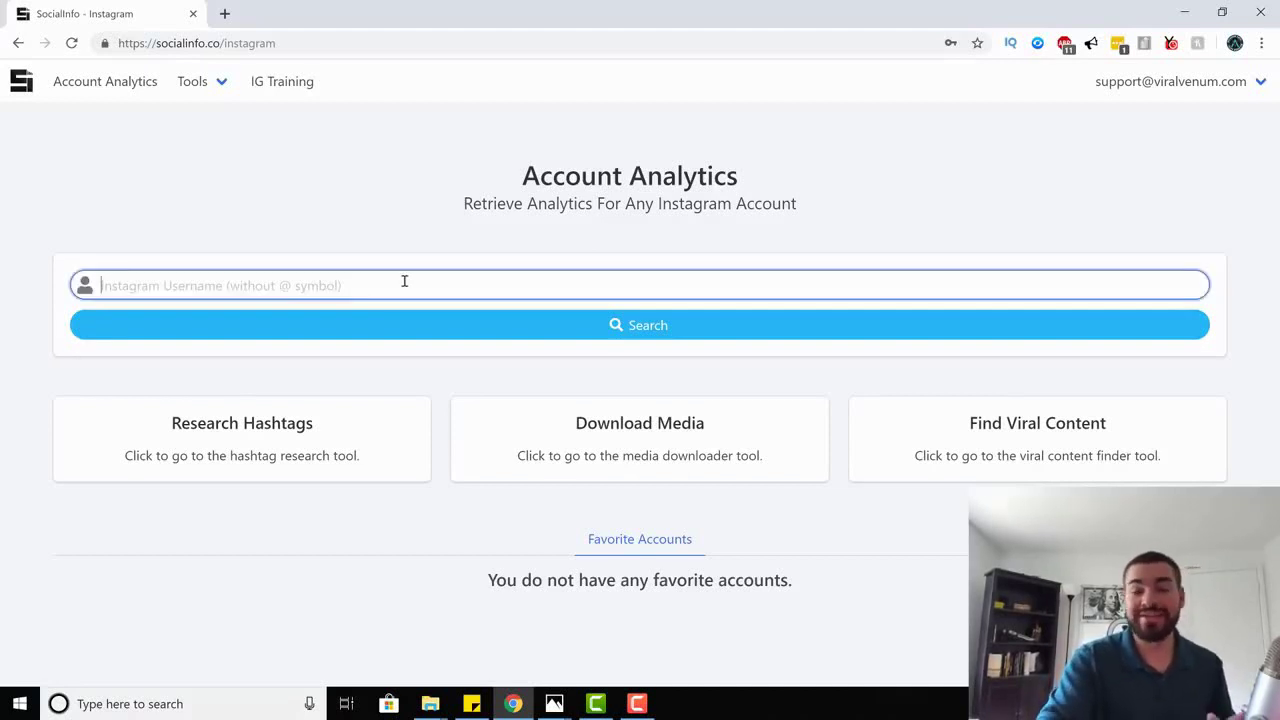
pyautogui.write('success')
pyautogui.click(420, 330)
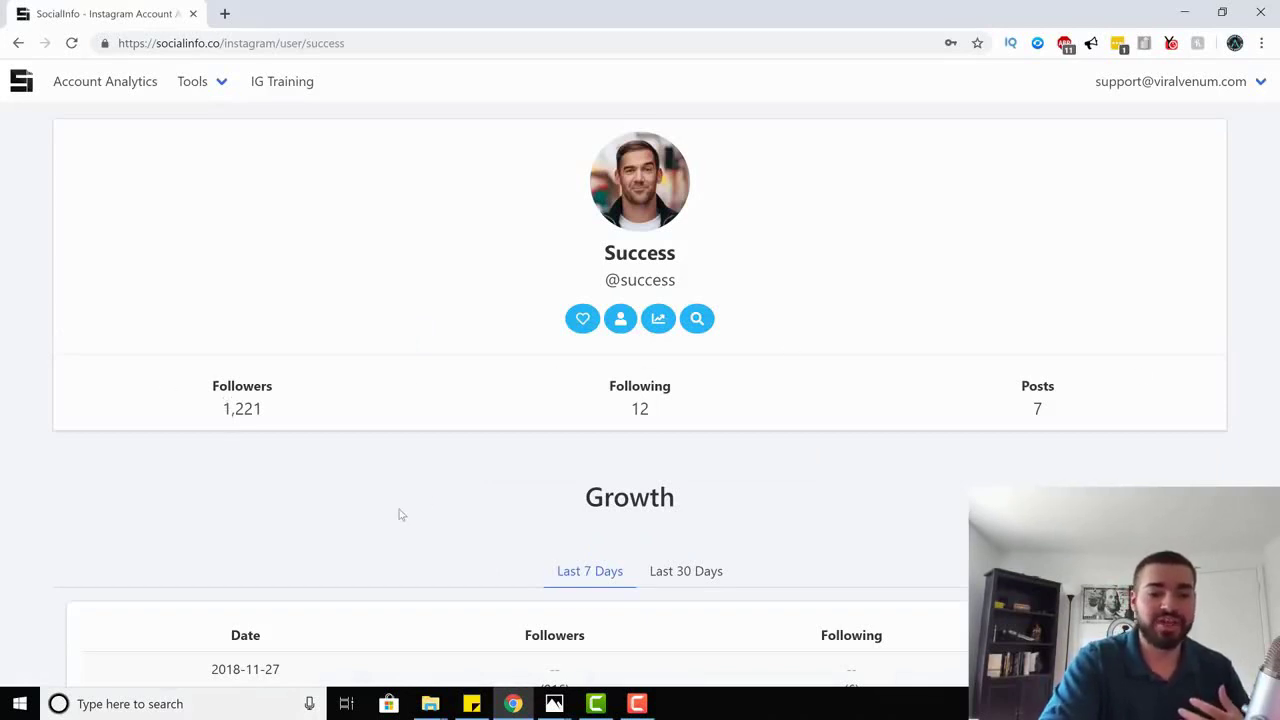
# Examine the account's daily growth table, follower chart, and posts and engagement statistics.
pyautogui.scroll(-3, 397, 514)
pyautogui.click(712, 275)
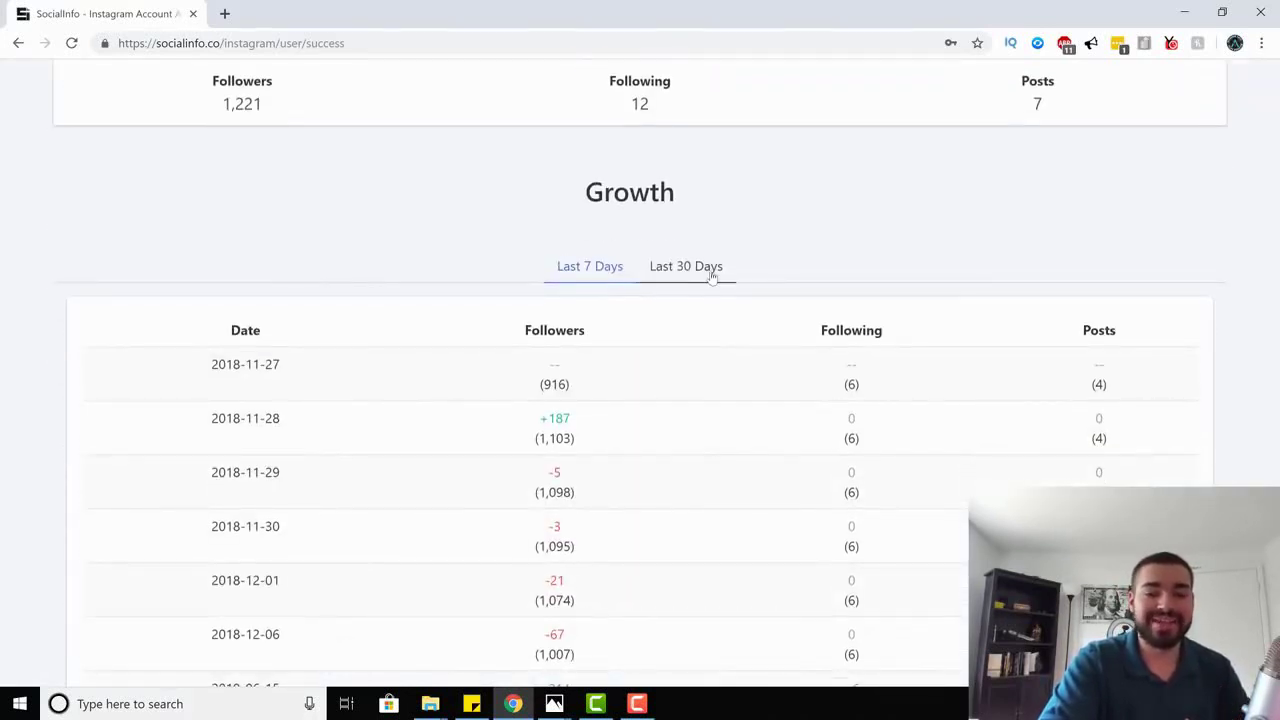
pyautogui.scroll(-4, 315, 215)
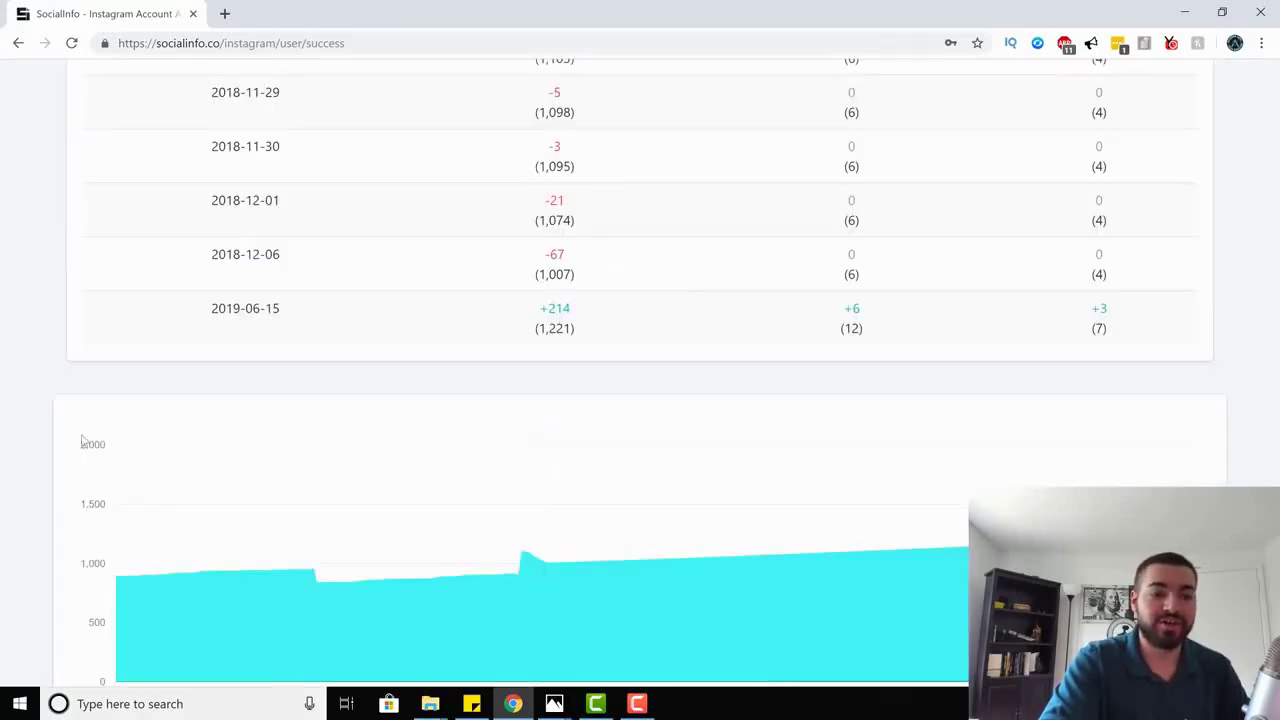
pyautogui.scroll(-2, 85, 440)
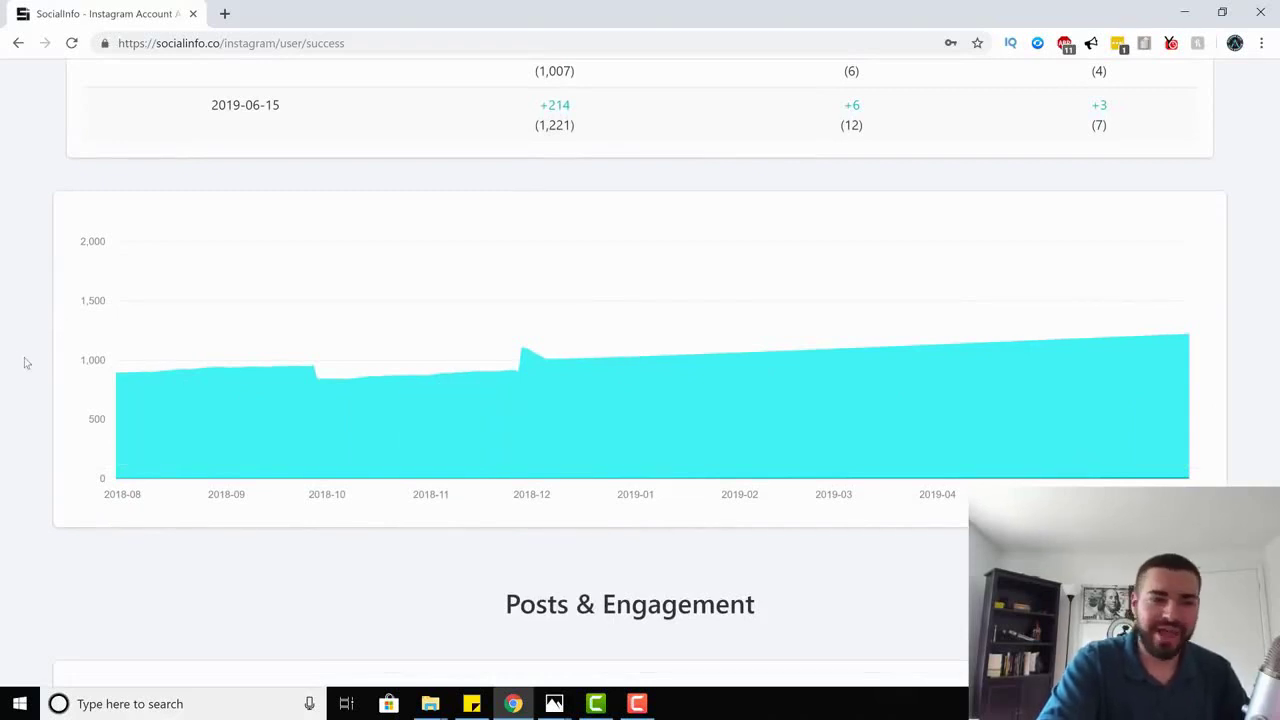
pyautogui.scroll(-5, 26, 363)
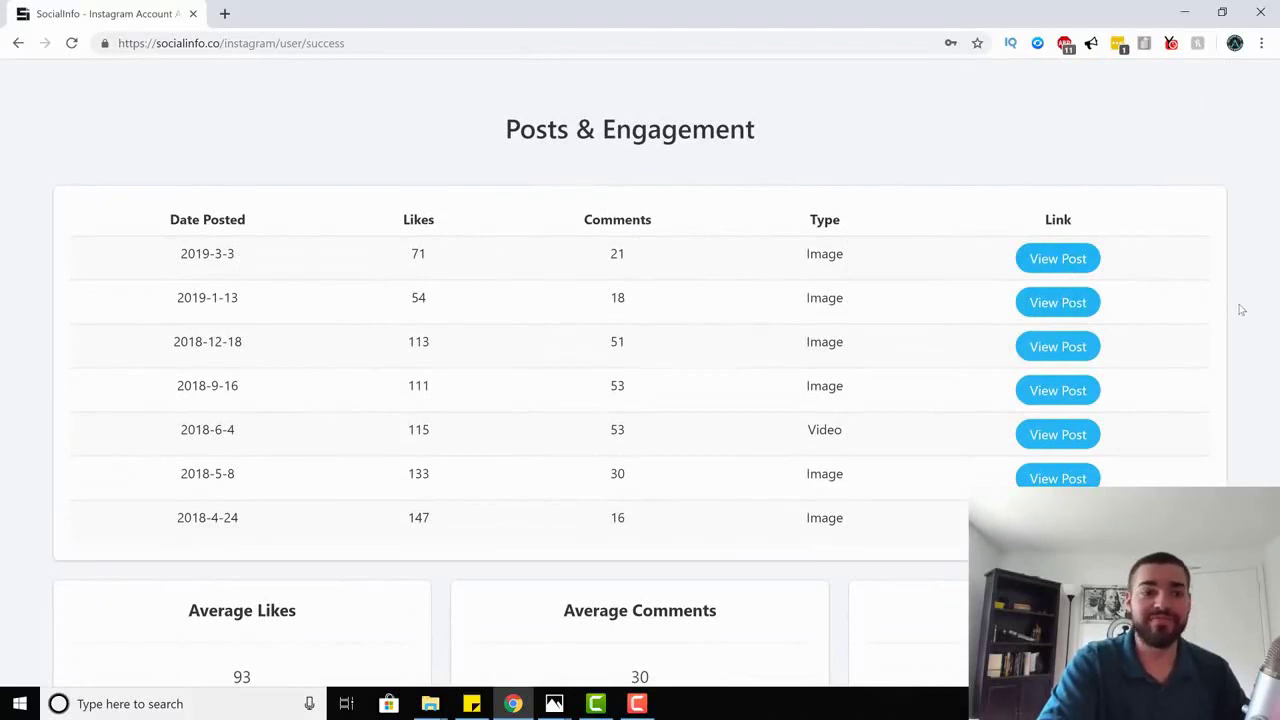
pyautogui.scroll(-1, 1240, 310)
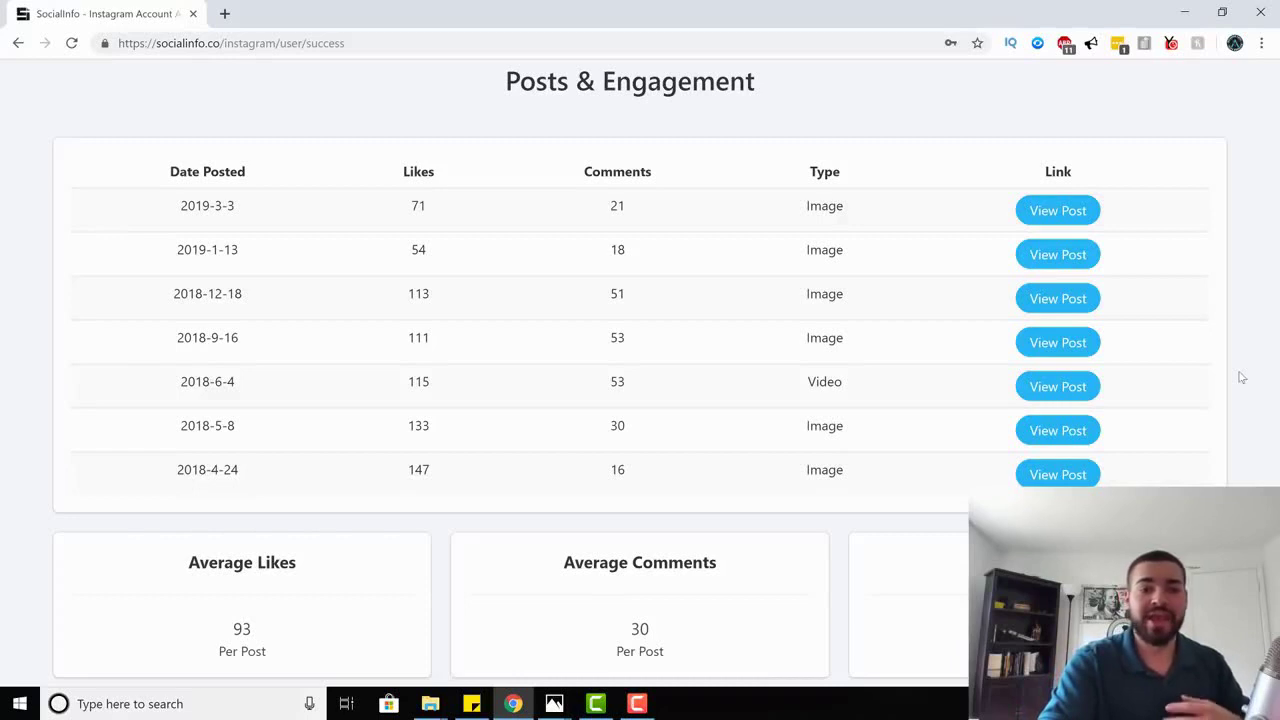
pyautogui.scroll(10, 1240, 375)
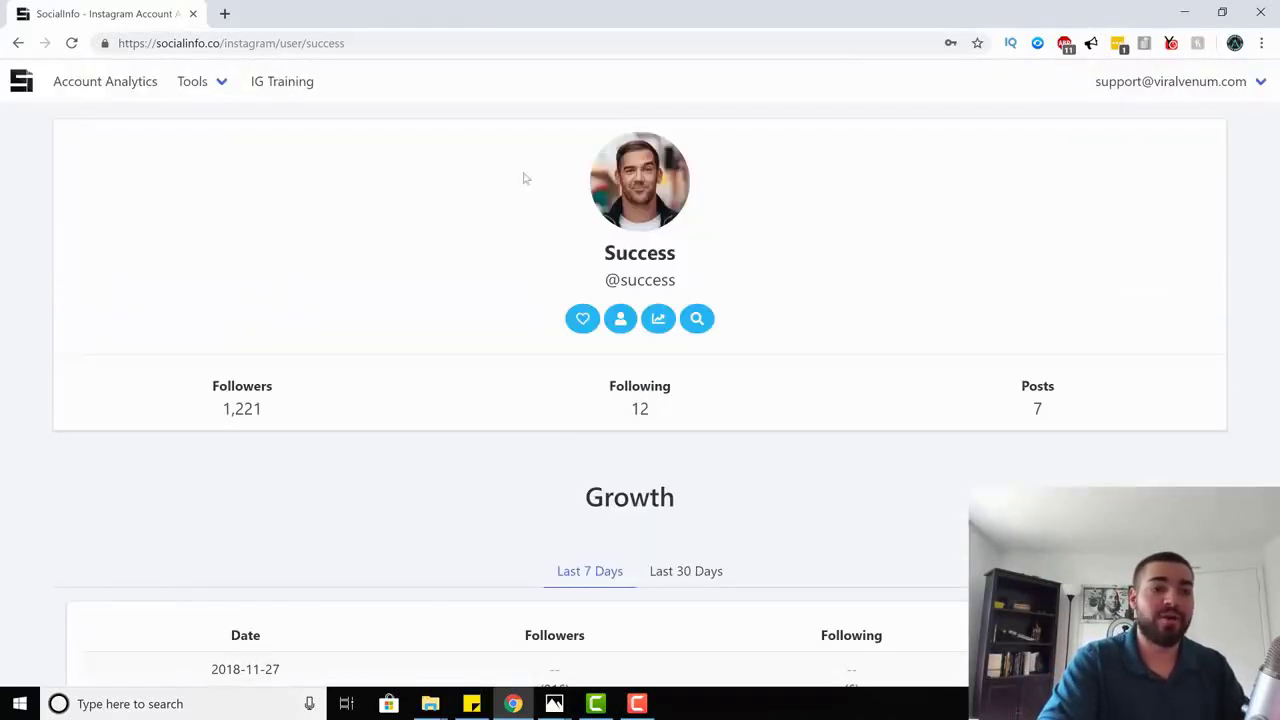
# Open the Hashtag Research tool and research the hashtags #style #fashion #ootd.
pyautogui.click(203, 88)
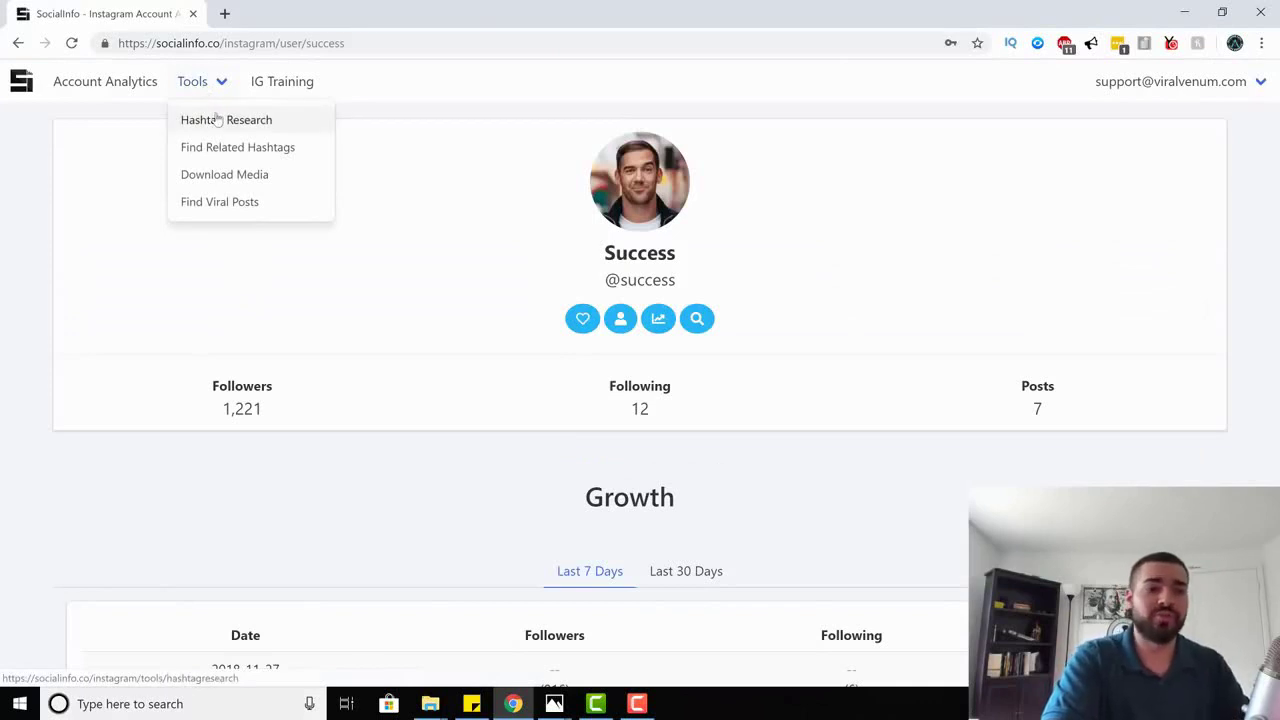
pyautogui.click(216, 120)
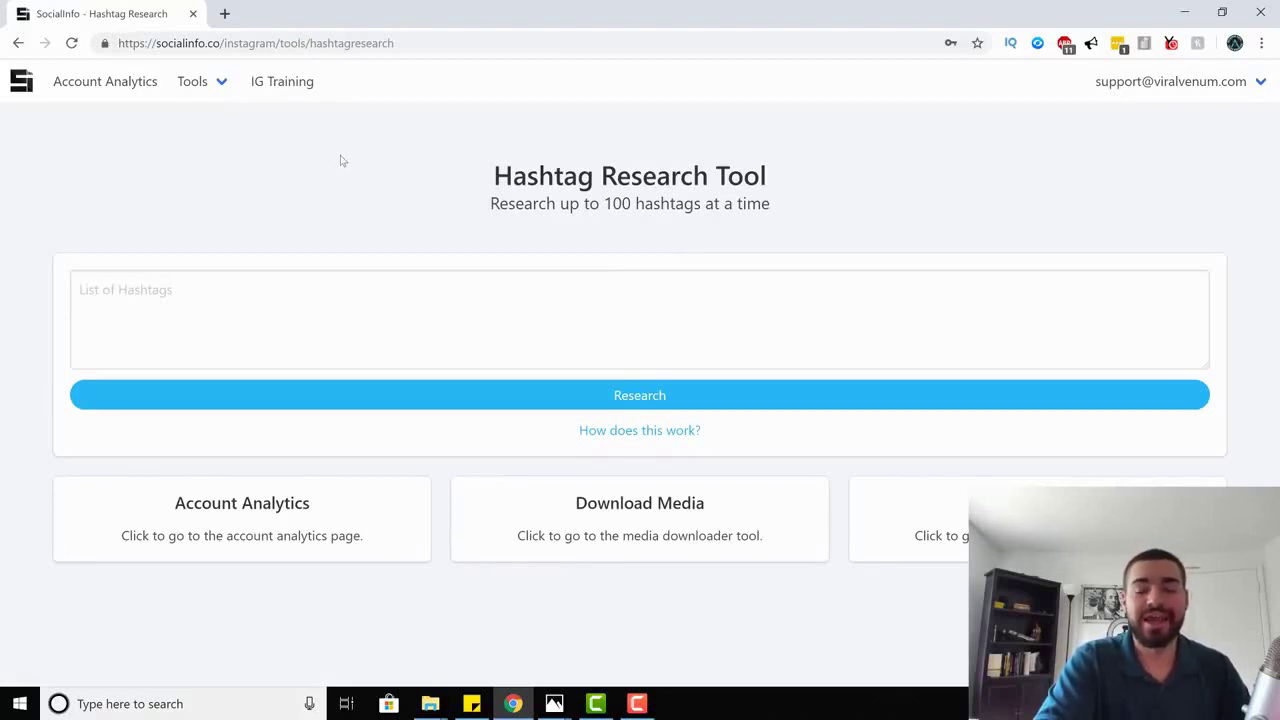
pyautogui.click(212, 294)
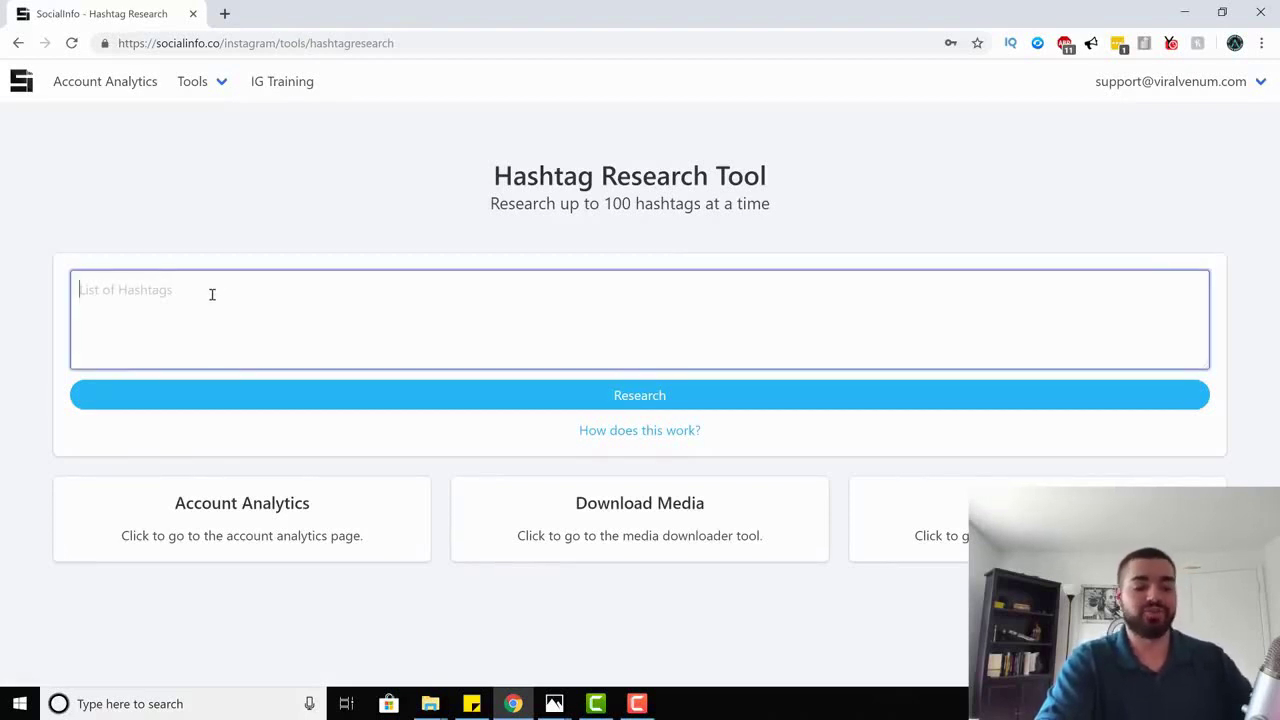
pyautogui.write('#')
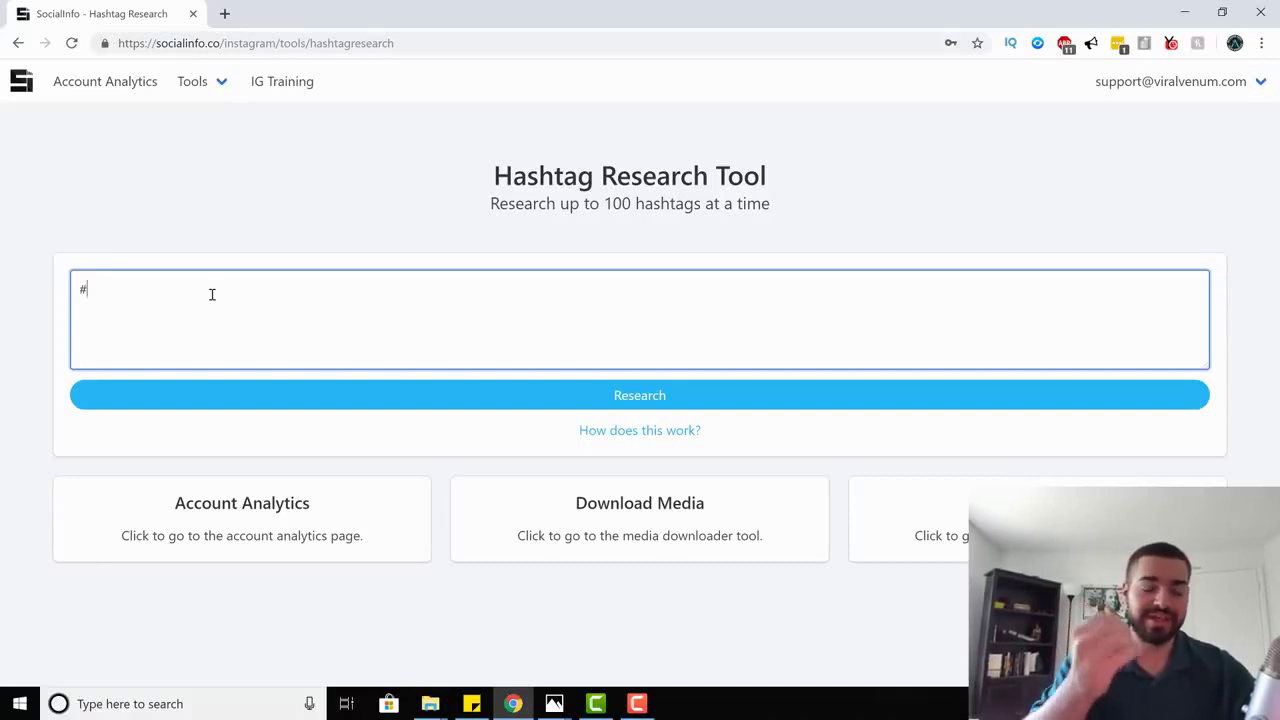
pyautogui.write('style')
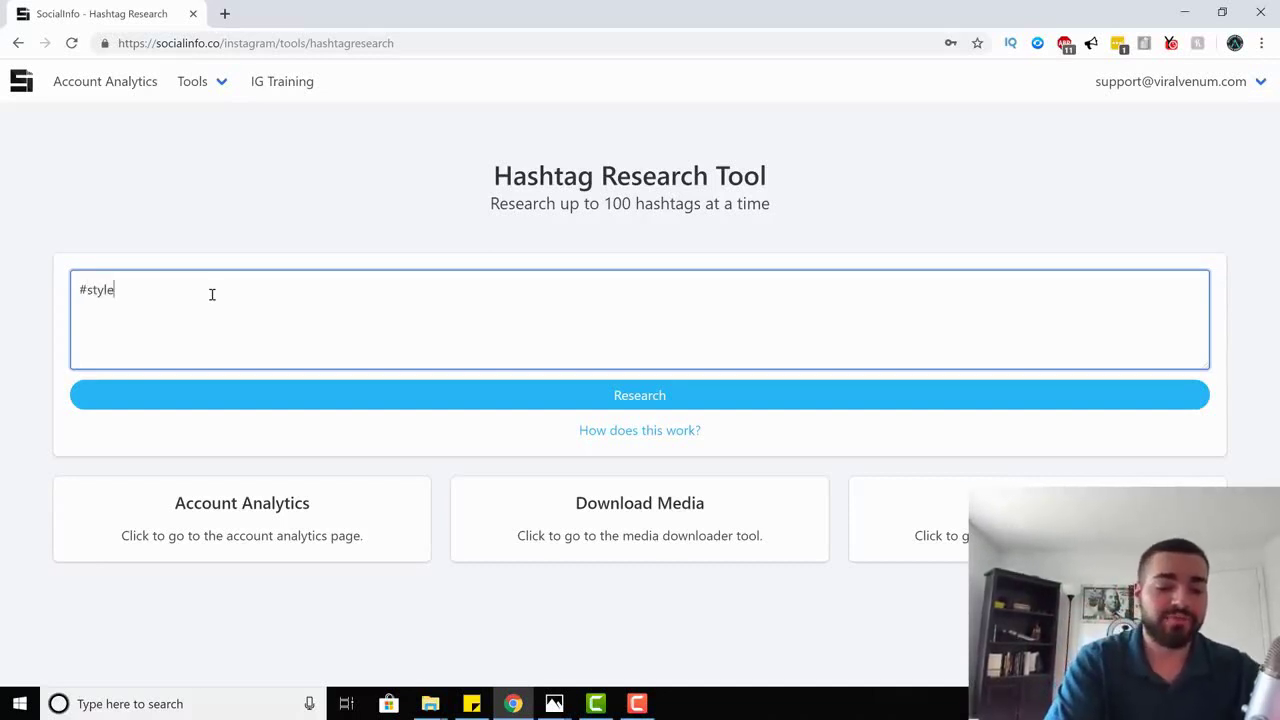
pyautogui.write(' fa')
pyautogui.press('BackSpace')
pyautogui.press('BackSpace')
pyautogui.write('#fashion #oot')
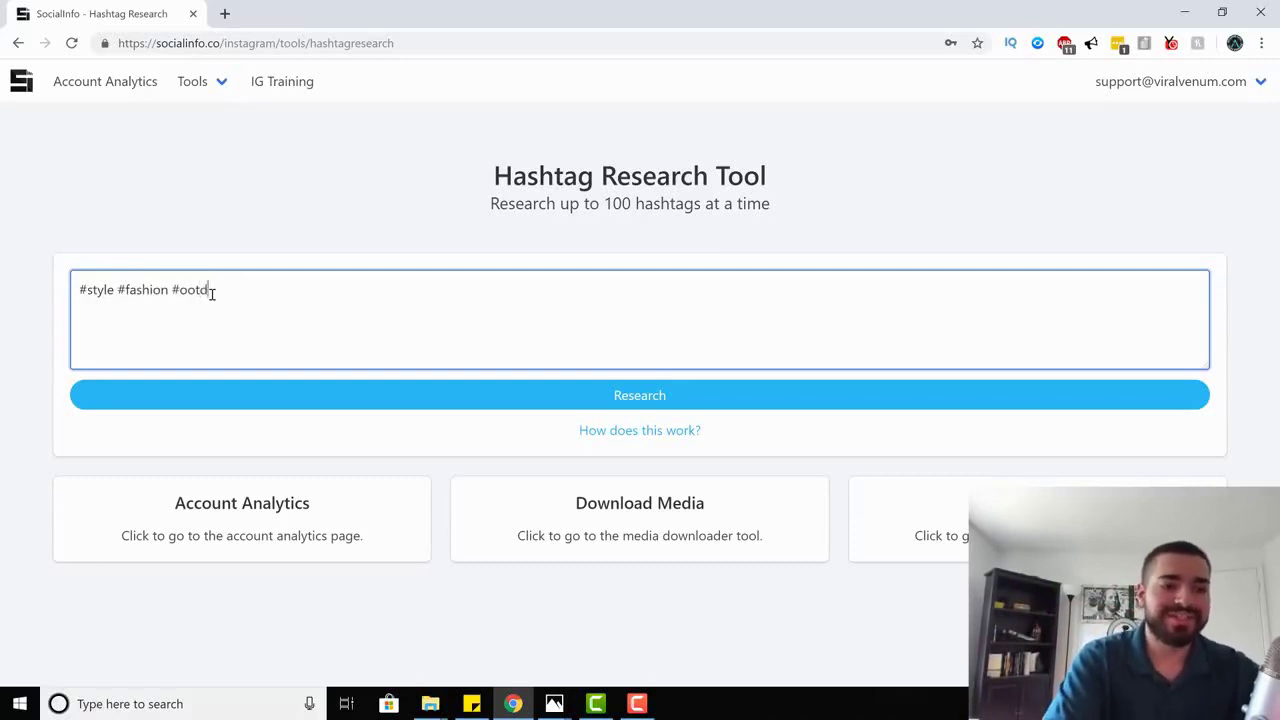
pyautogui.write('d')
pyautogui.click(383, 395)
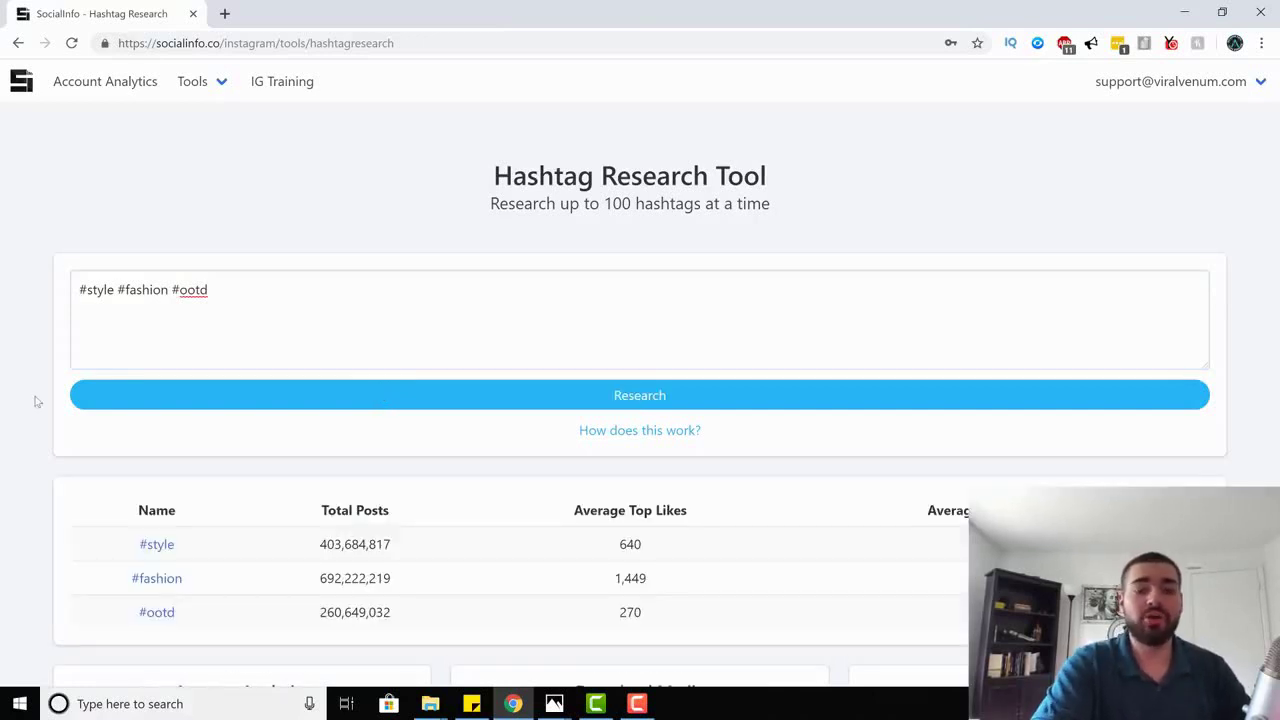
# Examine the total posts, average top likes and average top comments for #style, highlighting each figure.
pyautogui.scroll(-1, 35, 401)
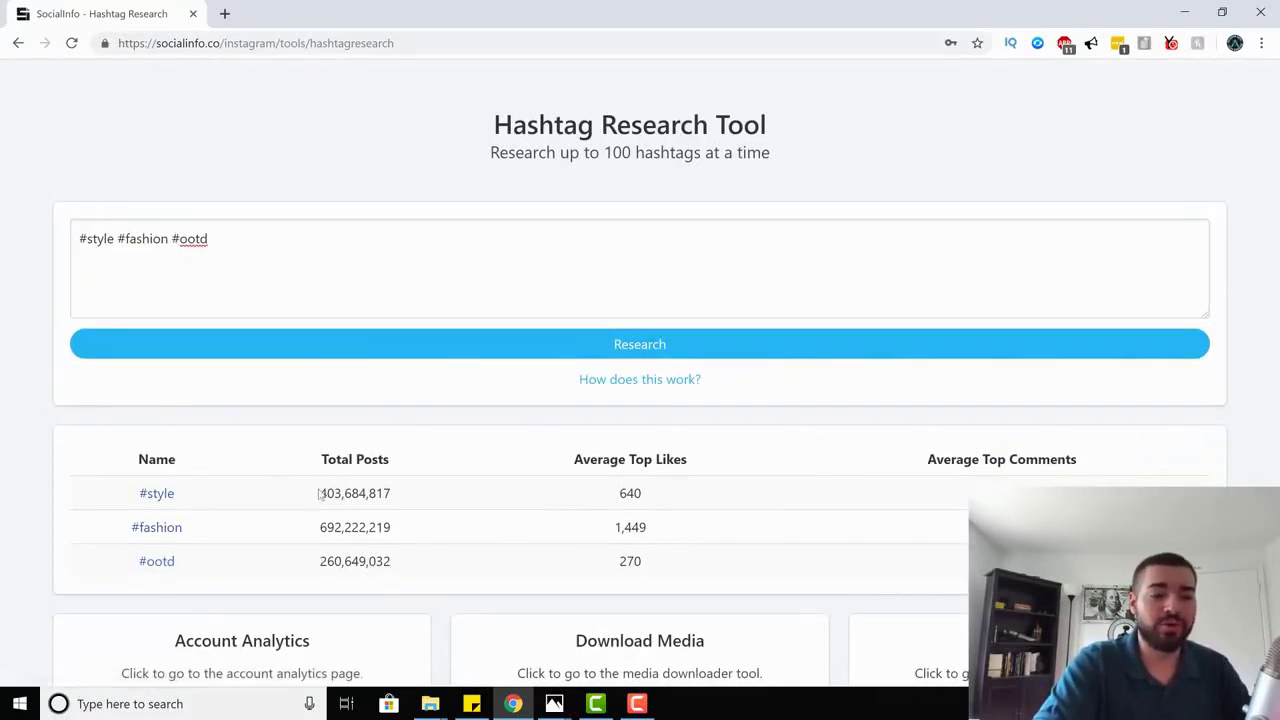
pyautogui.moveTo(315, 493); pyautogui.dragTo(388, 493)
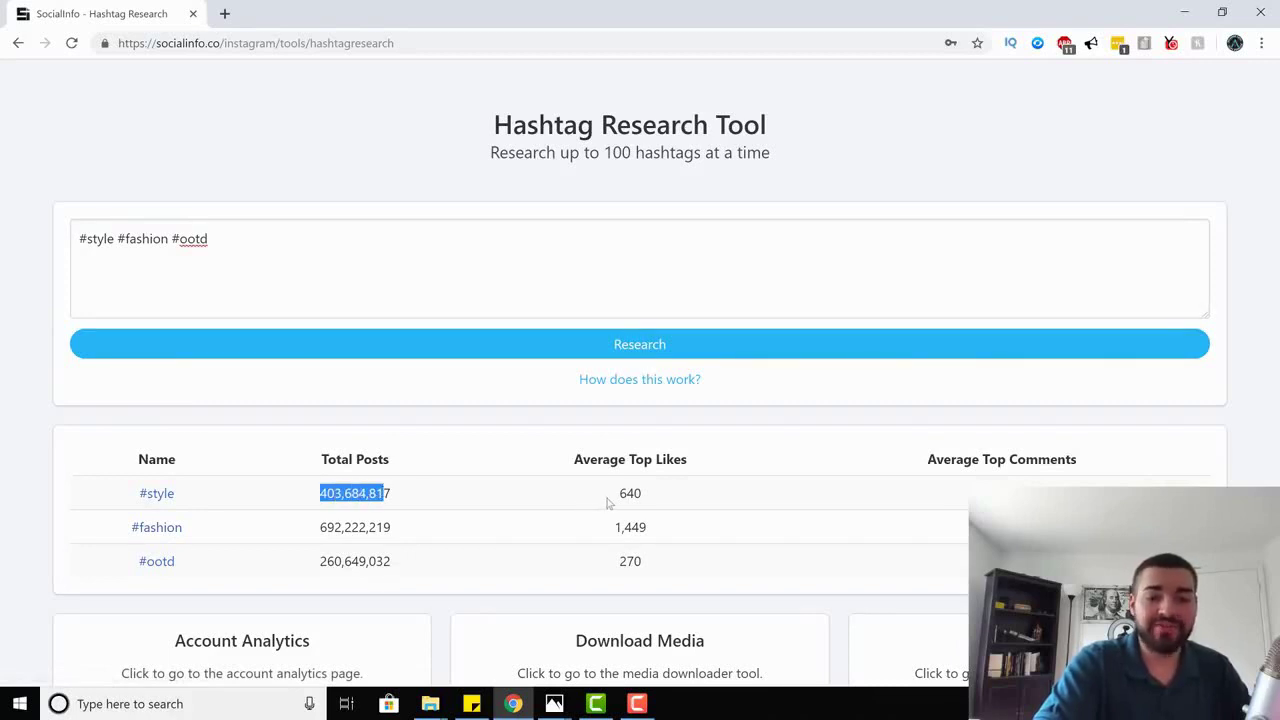
pyautogui.moveTo(608, 497); pyautogui.dragTo(648, 497)
pyautogui.moveTo(992, 497); pyautogui.dragTo(1012, 497)
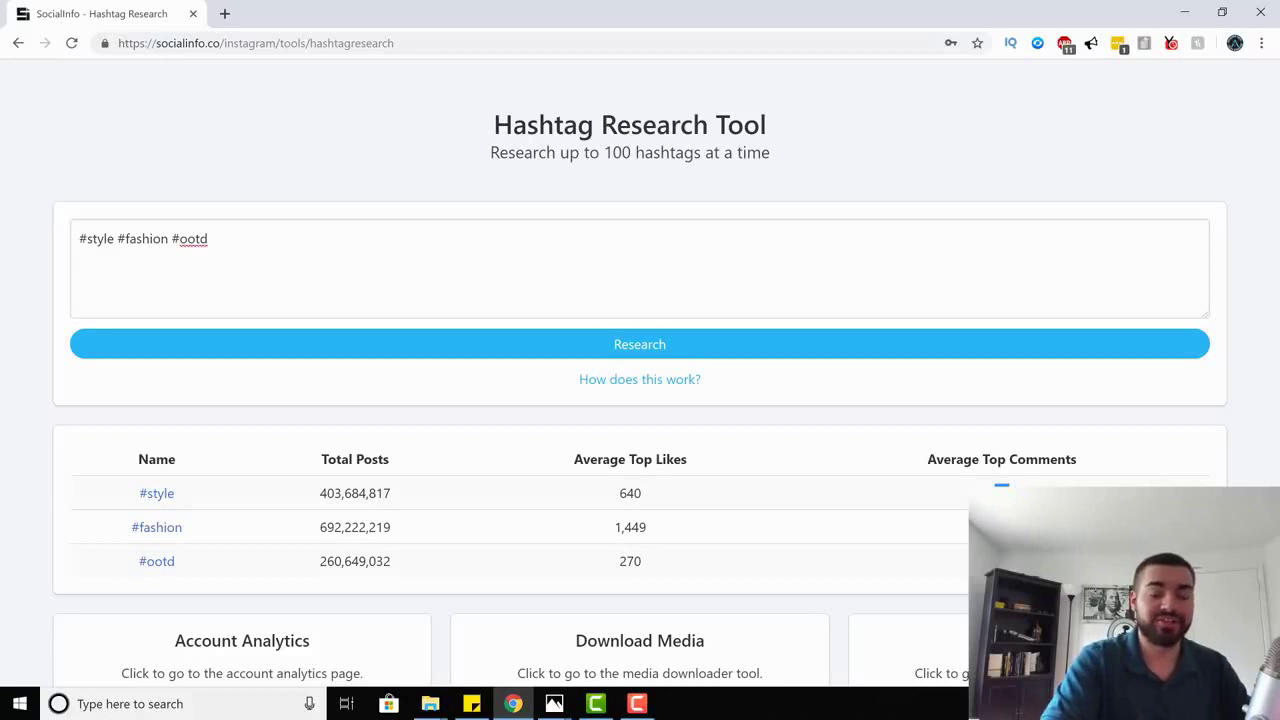
# Copy the entered list of three hashtags and open the Find Related Hashtags tool.
pyautogui.scroll(1, 73, 189)
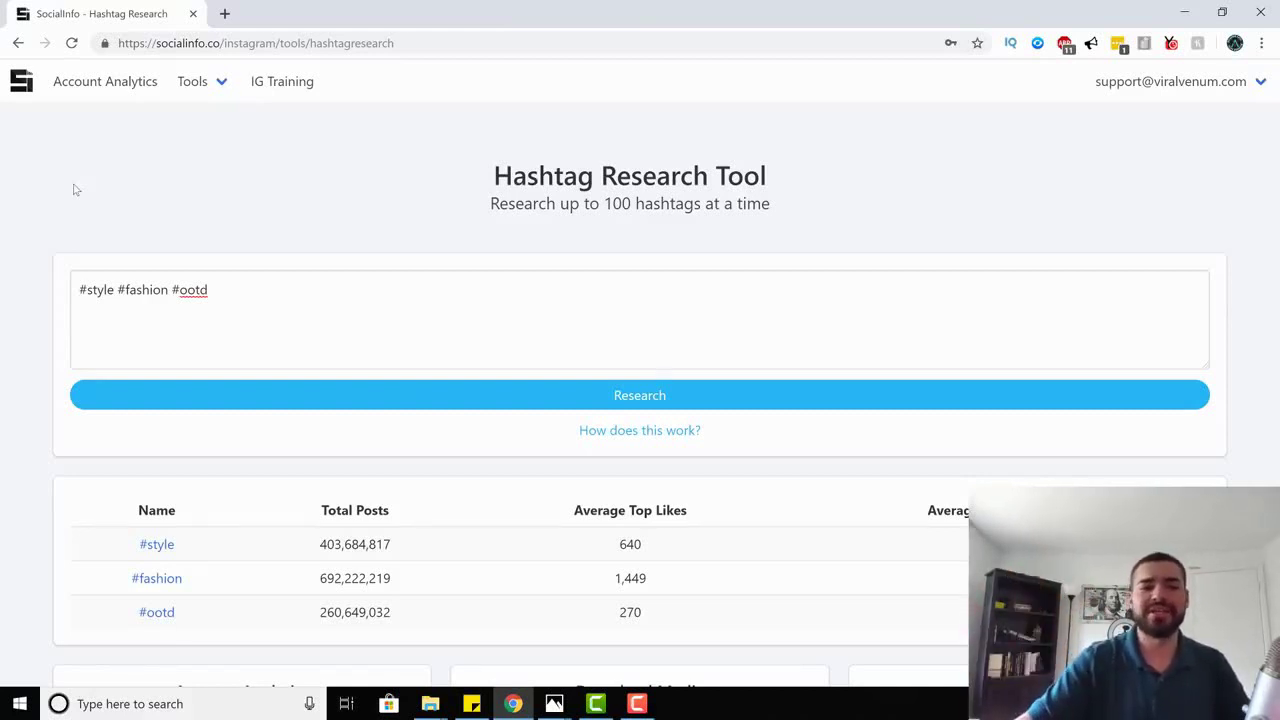
pyautogui.moveTo(223, 289); pyautogui.dragTo(70, 288)
pyautogui.rightClick(105, 288)
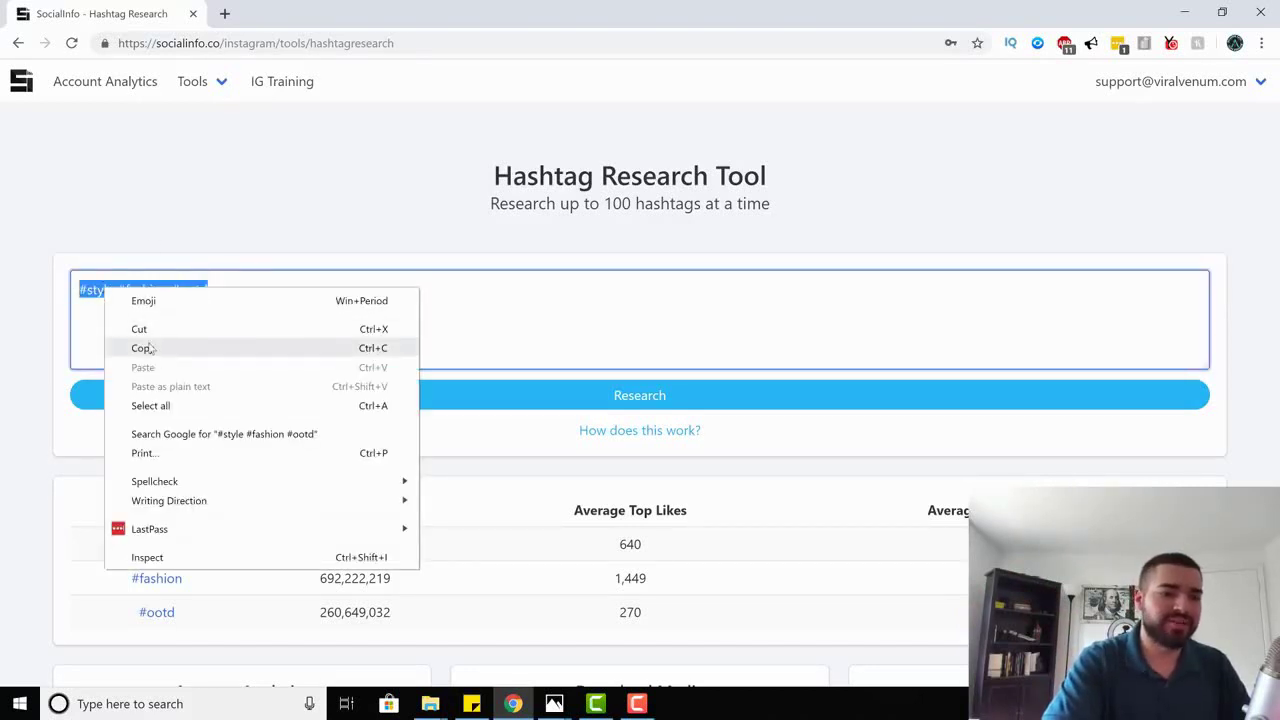
pyautogui.click(143, 348)
pyautogui.click(192, 81)
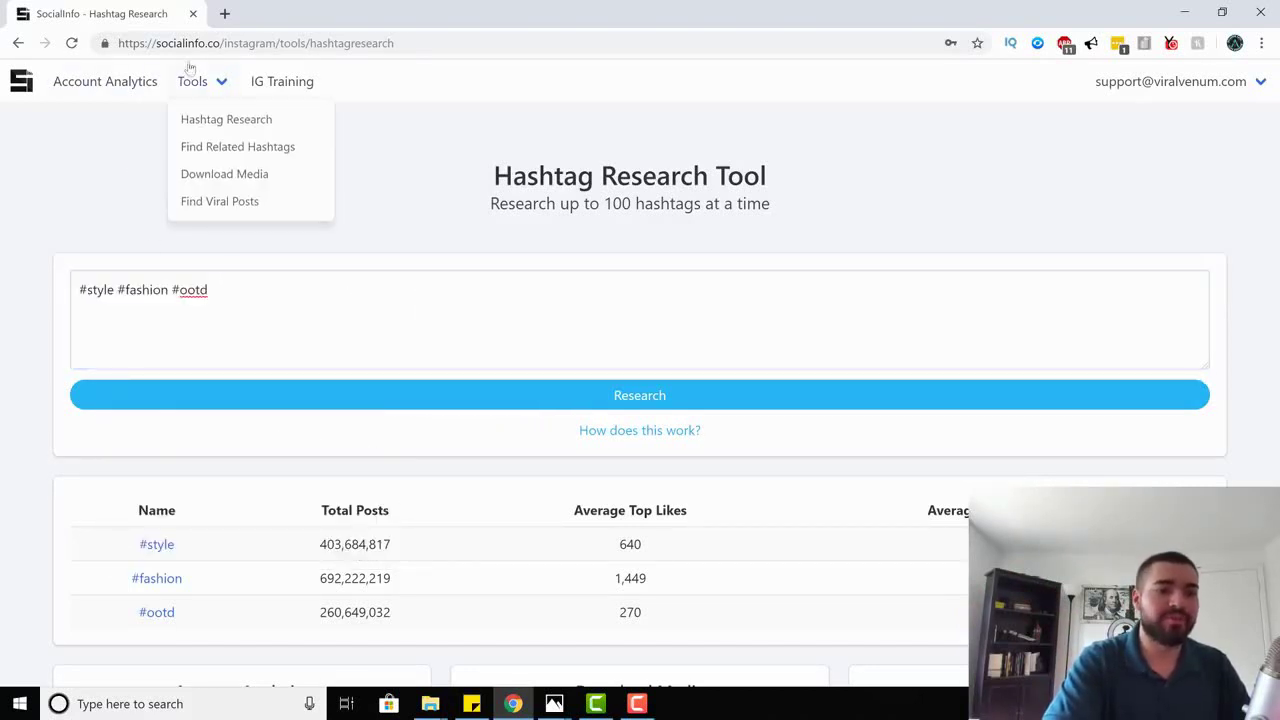
pyautogui.click(210, 147)
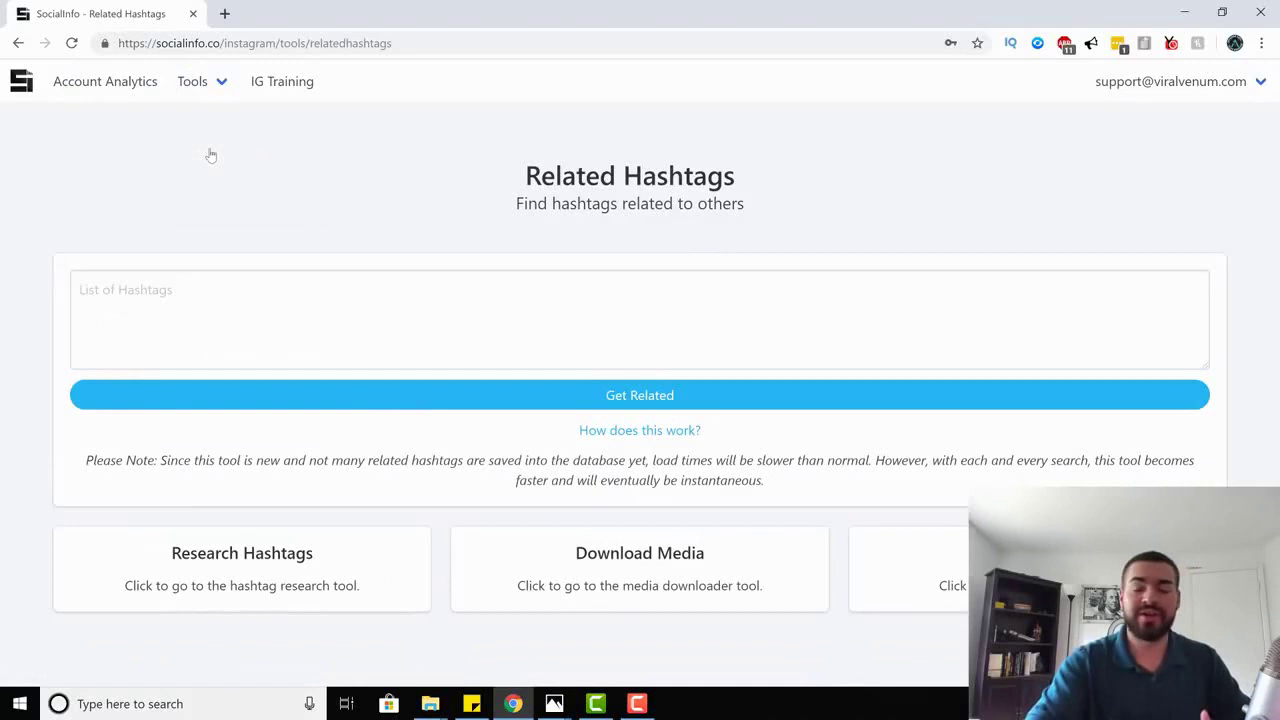
# Paste #style #fashion #ootd into the hashtag list and get their related hashtags.
pyautogui.click(168, 306)
pyautogui.rightClick(168, 306)
pyautogui.click(224, 436)
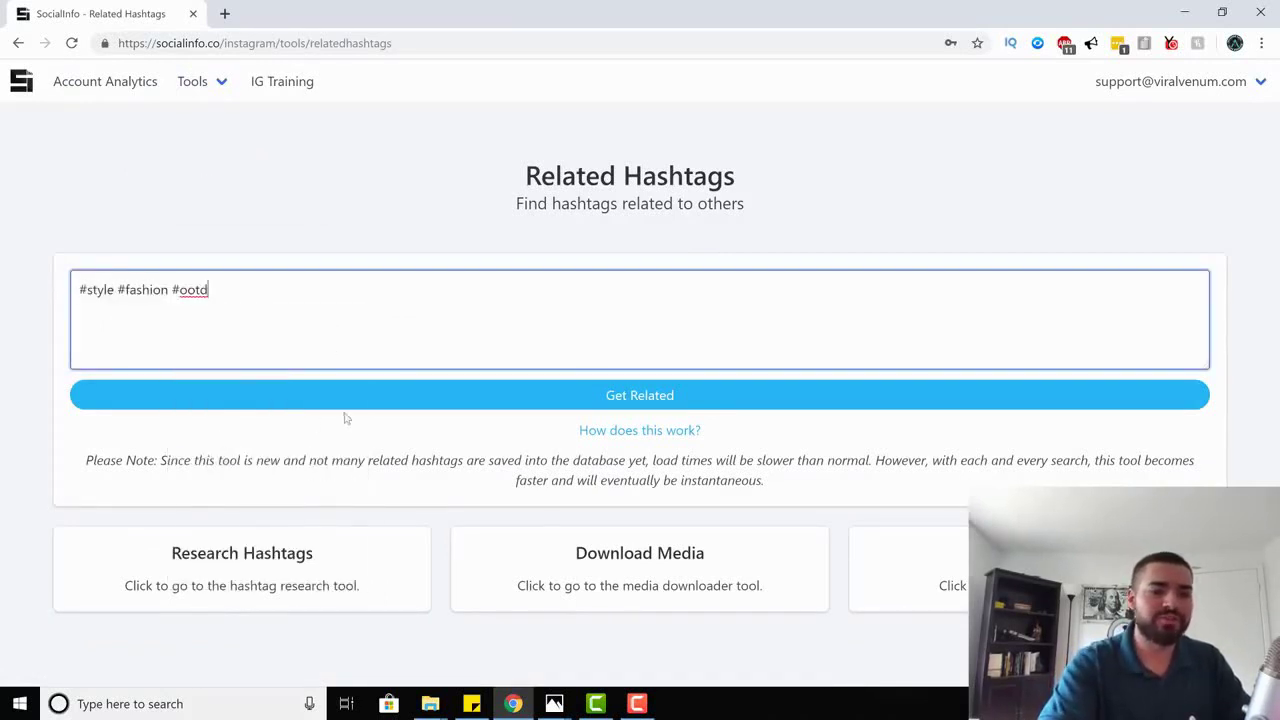
pyautogui.click(368, 402)
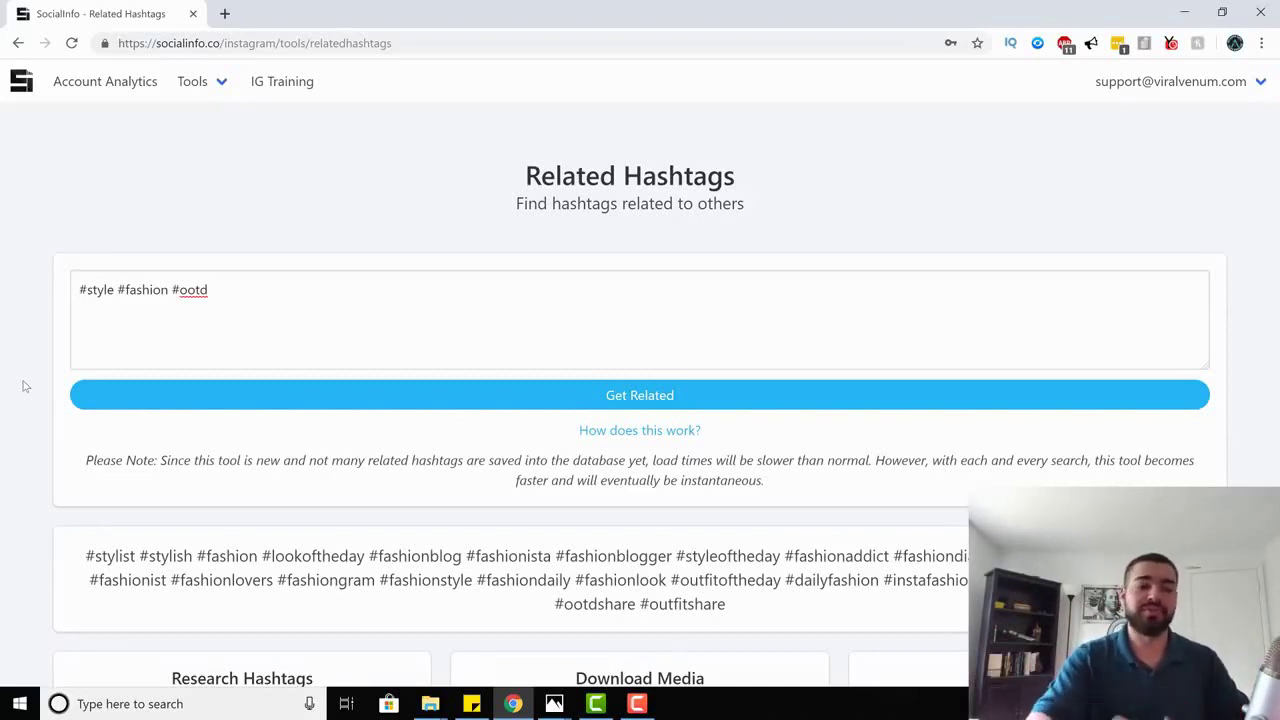
# Copy the related hashtags in the results from "stylish" through "#dailyfashion" and clear the selection.
pyautogui.scroll(-1, 26, 386)
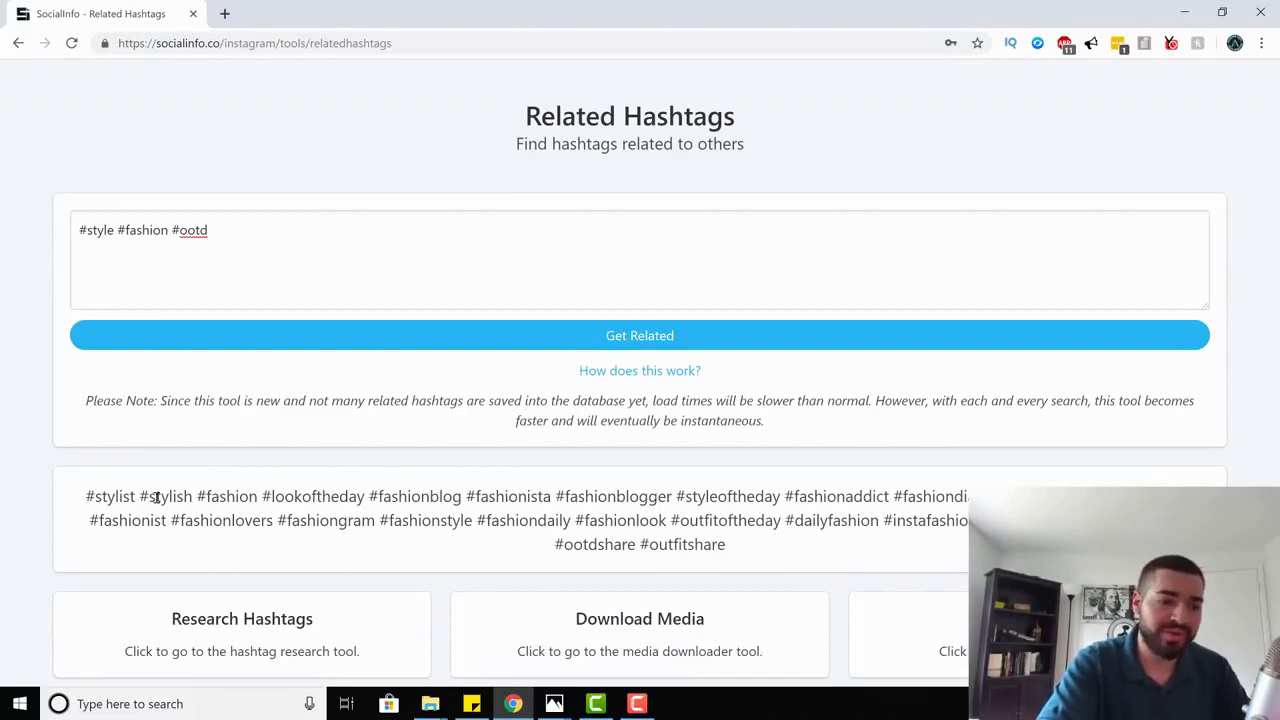
pyautogui.moveTo(148, 496); pyautogui.dragTo(881, 520)
pyautogui.rightClick(835, 512)
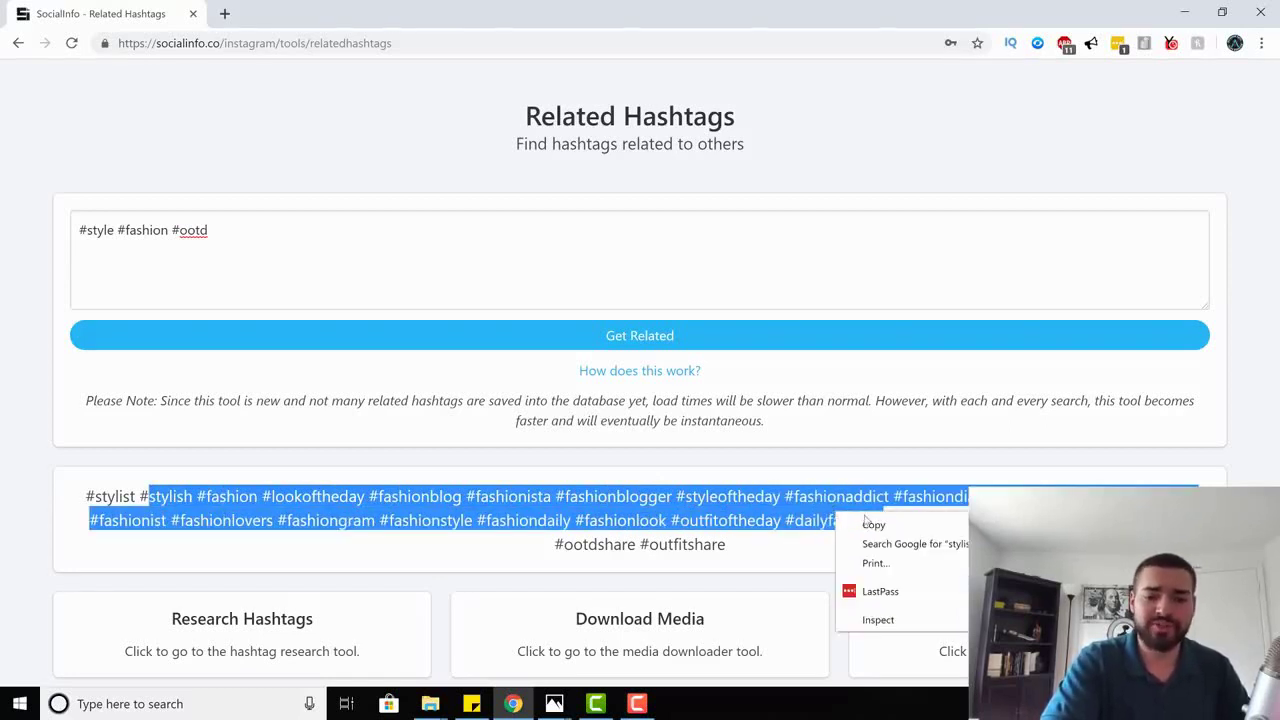
pyautogui.click(862, 522)
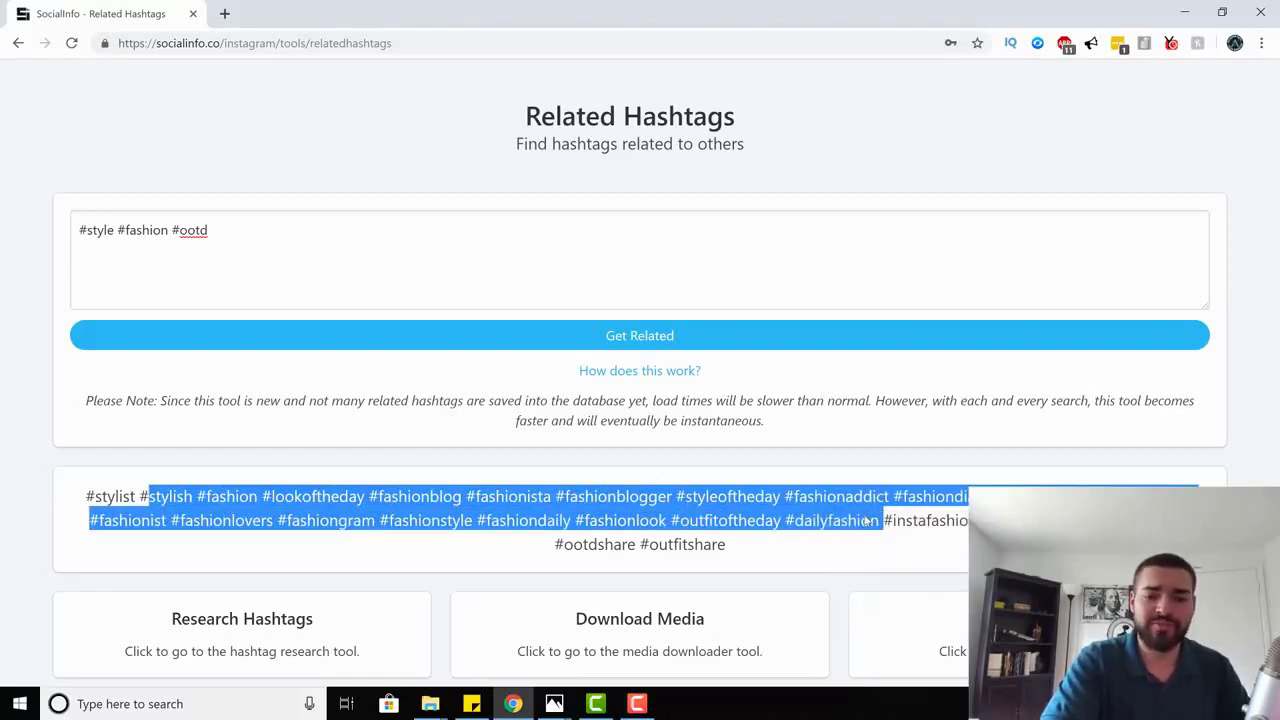
pyautogui.click(57, 419)
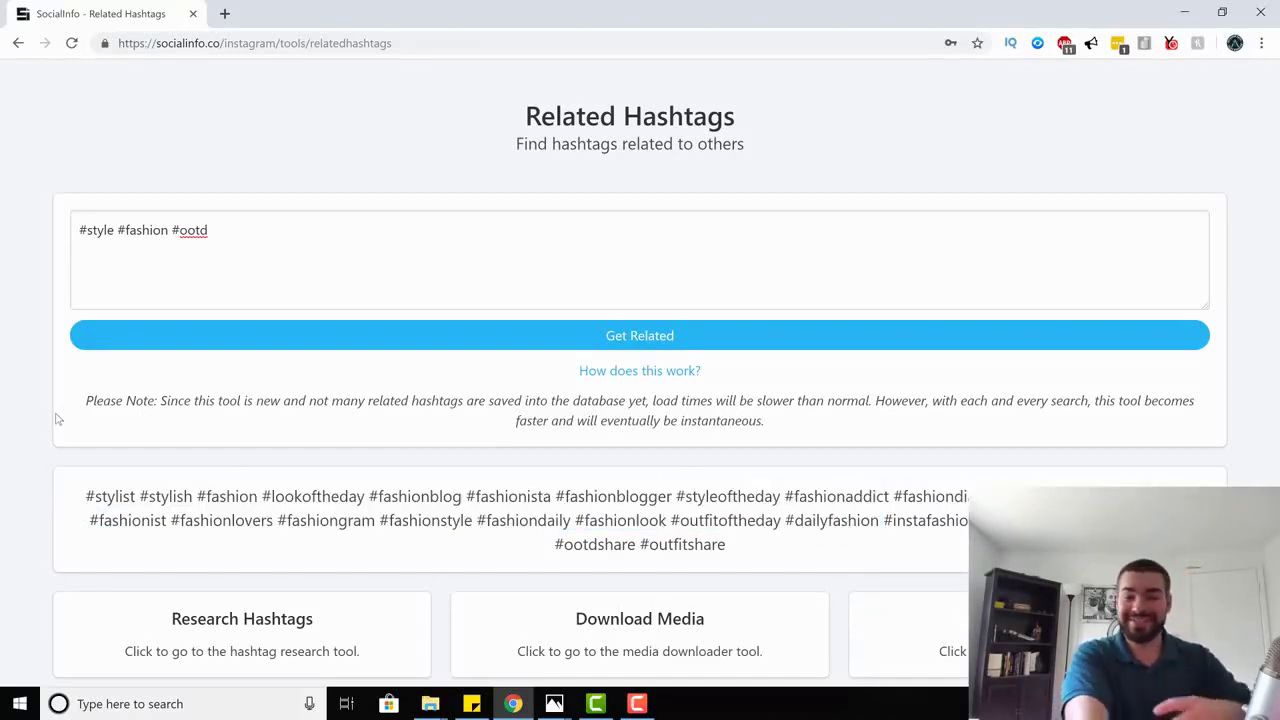
# Return to the Hashtag Research tool with an empty hashtag list.
pyautogui.scroll(1, 57, 419)
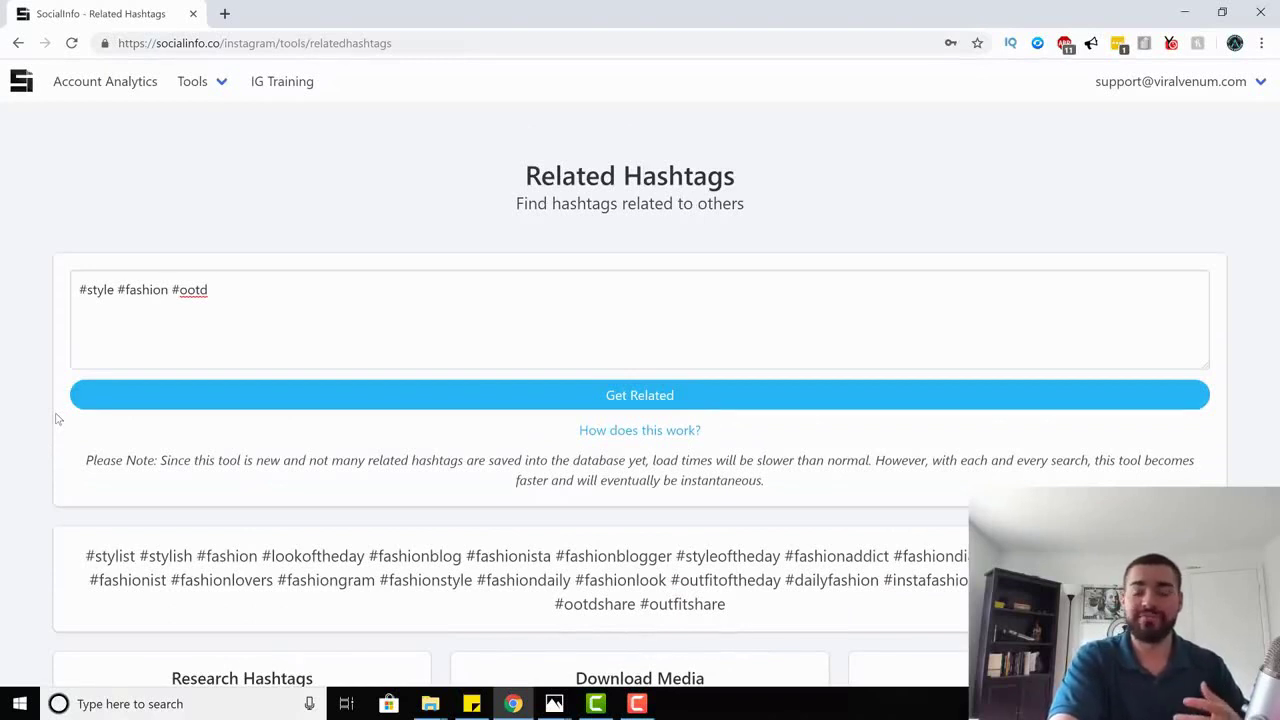
pyautogui.click(204, 88)
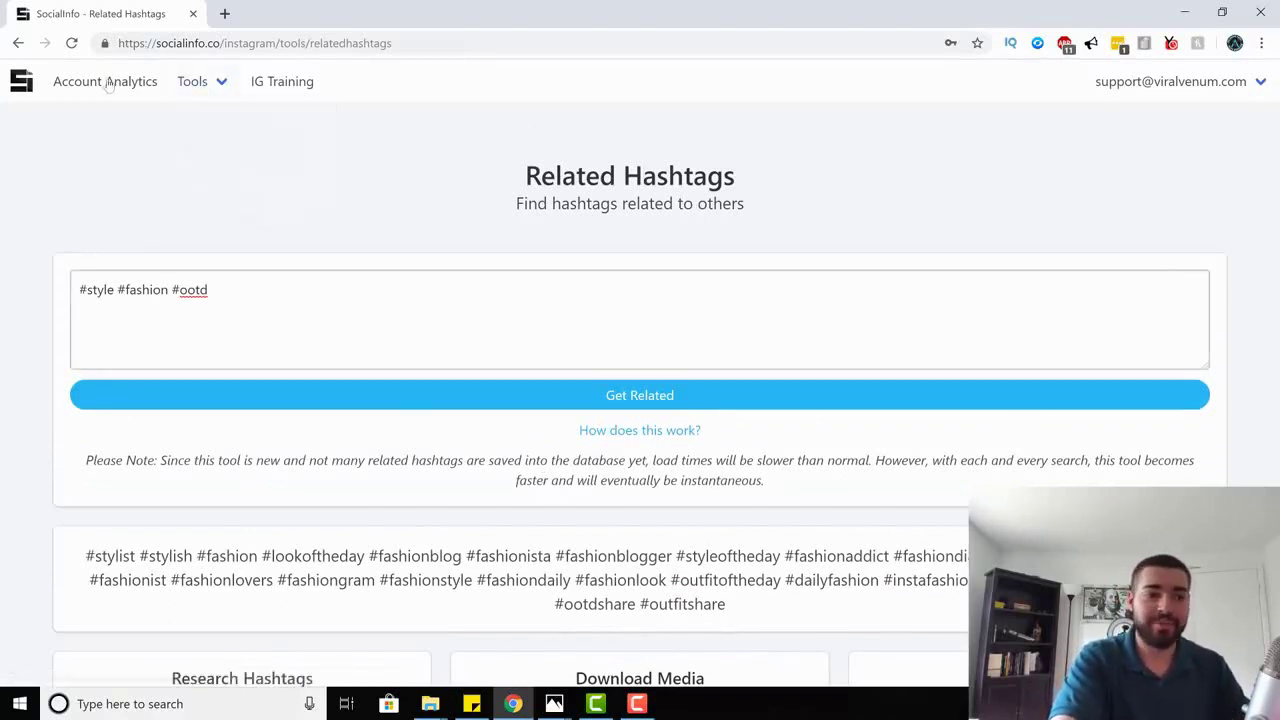
pyautogui.click(209, 118)
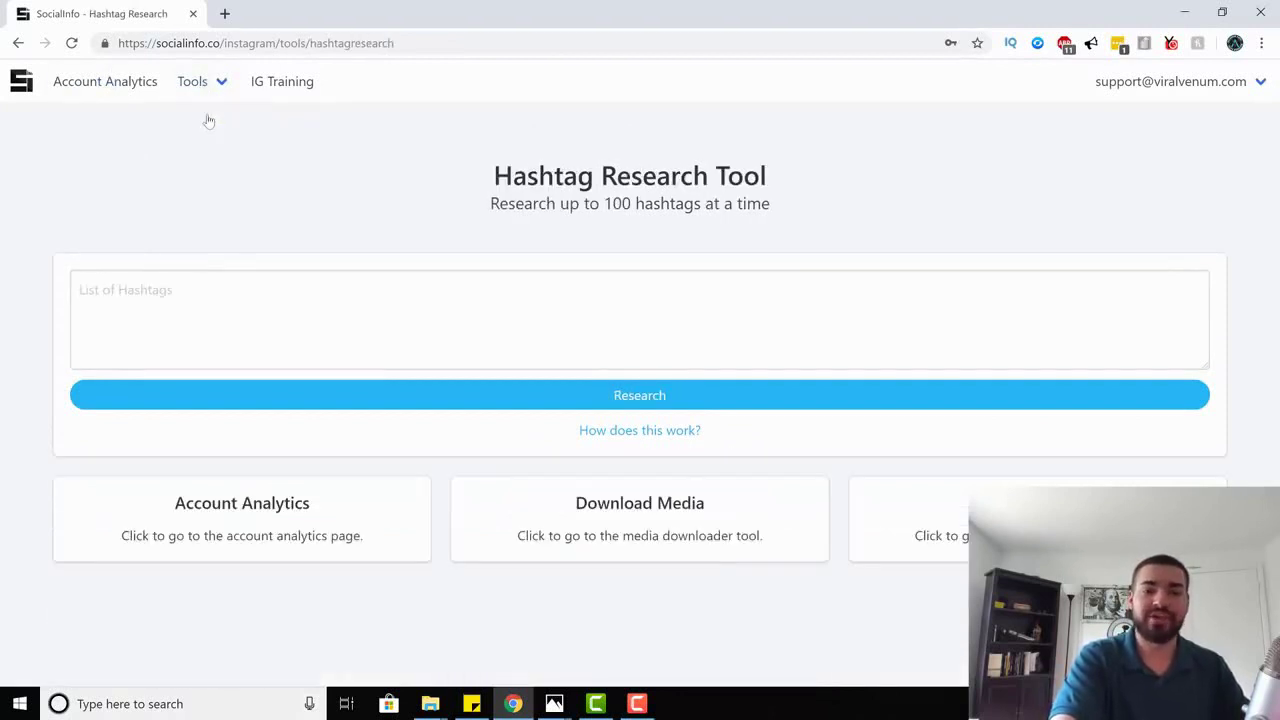
# Paste the copied related hashtags from "stylish" through "#dailyfashion" into the hashtag list and research them.
pyautogui.click(206, 297)
pyautogui.rightClick(206, 297)
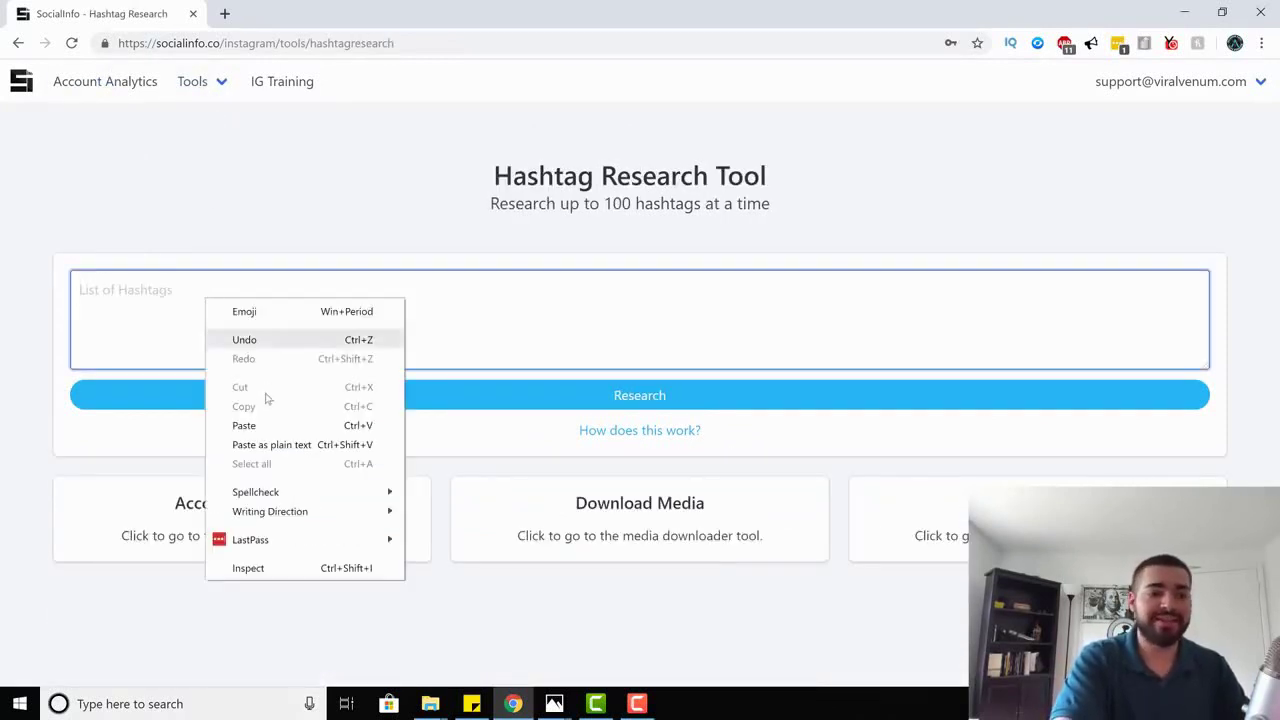
pyautogui.click(268, 425)
pyautogui.click(460, 407)
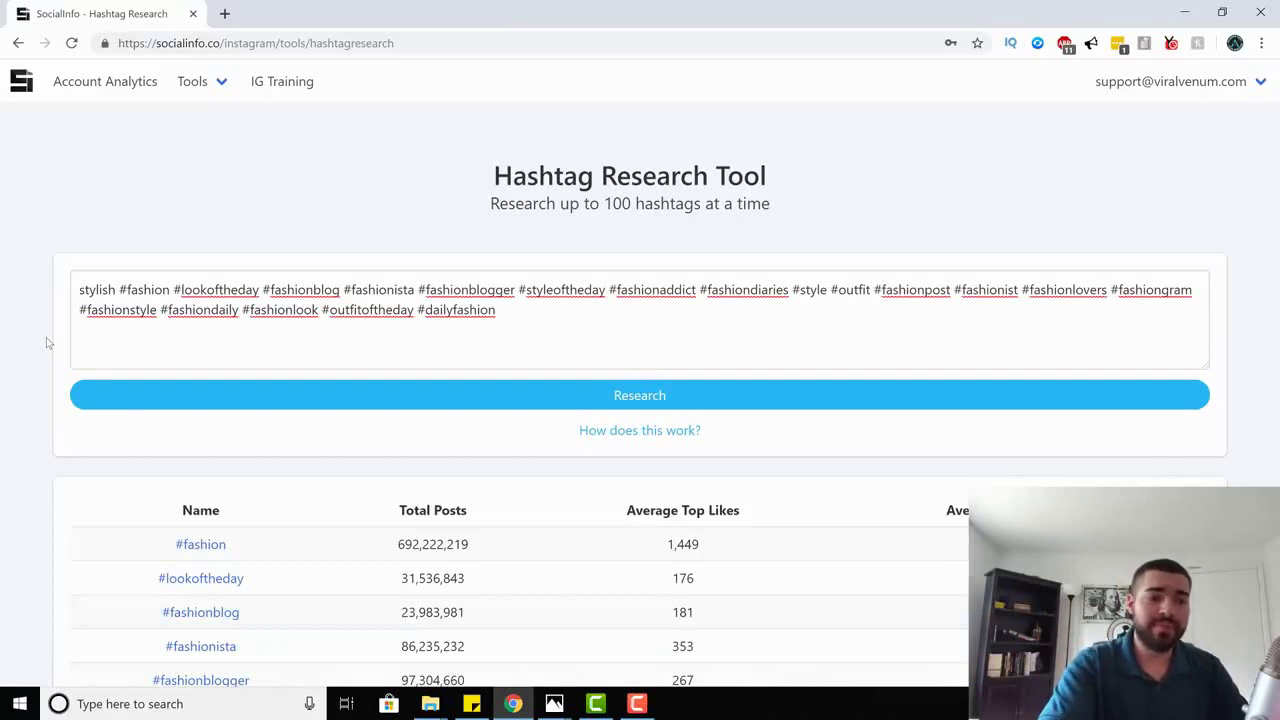
# Examine the total posts, average top likes and average top comments of the researched hashtags.
pyautogui.scroll(-3, 46, 343)
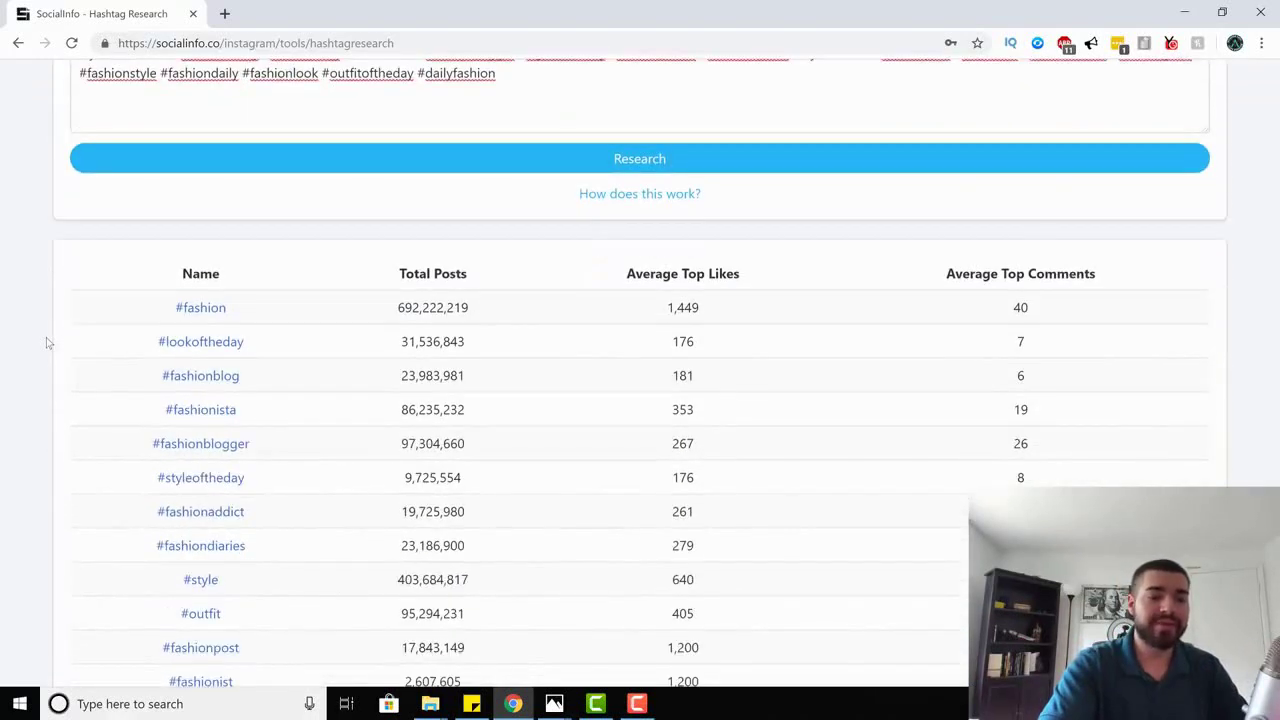
pyautogui.scroll(-2, 46, 343)
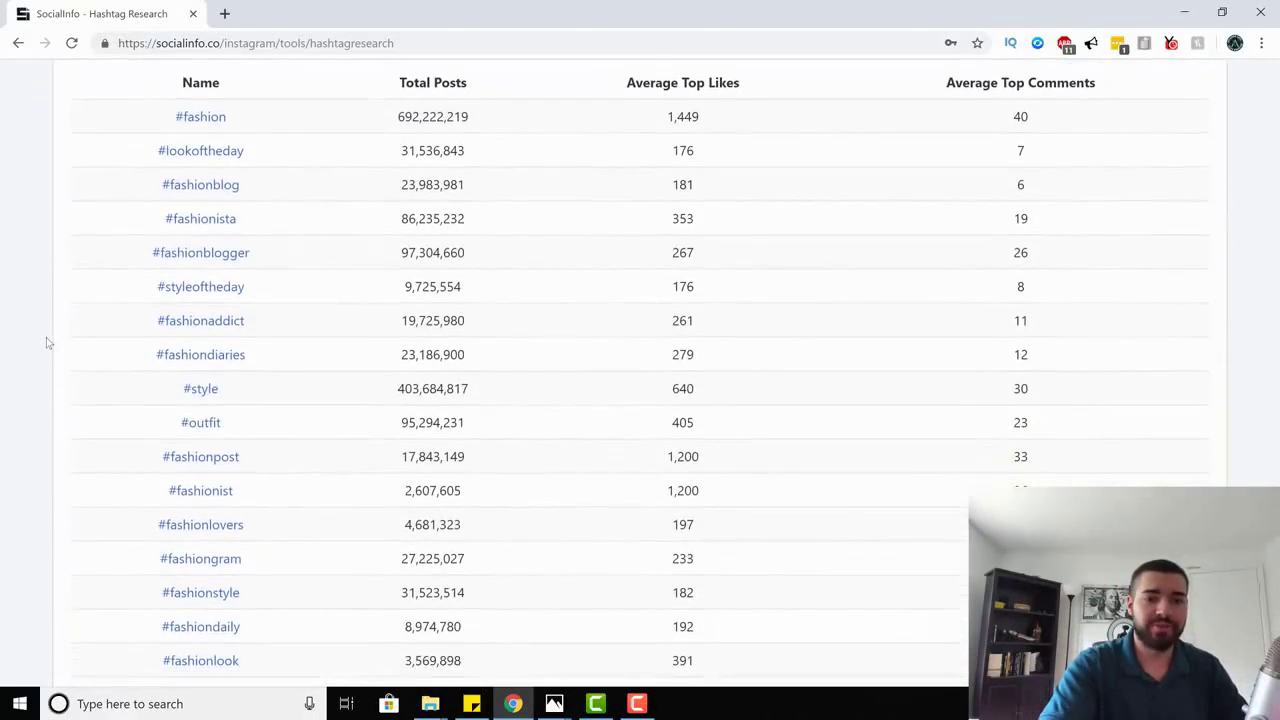
pyautogui.scroll(1, 46, 343)
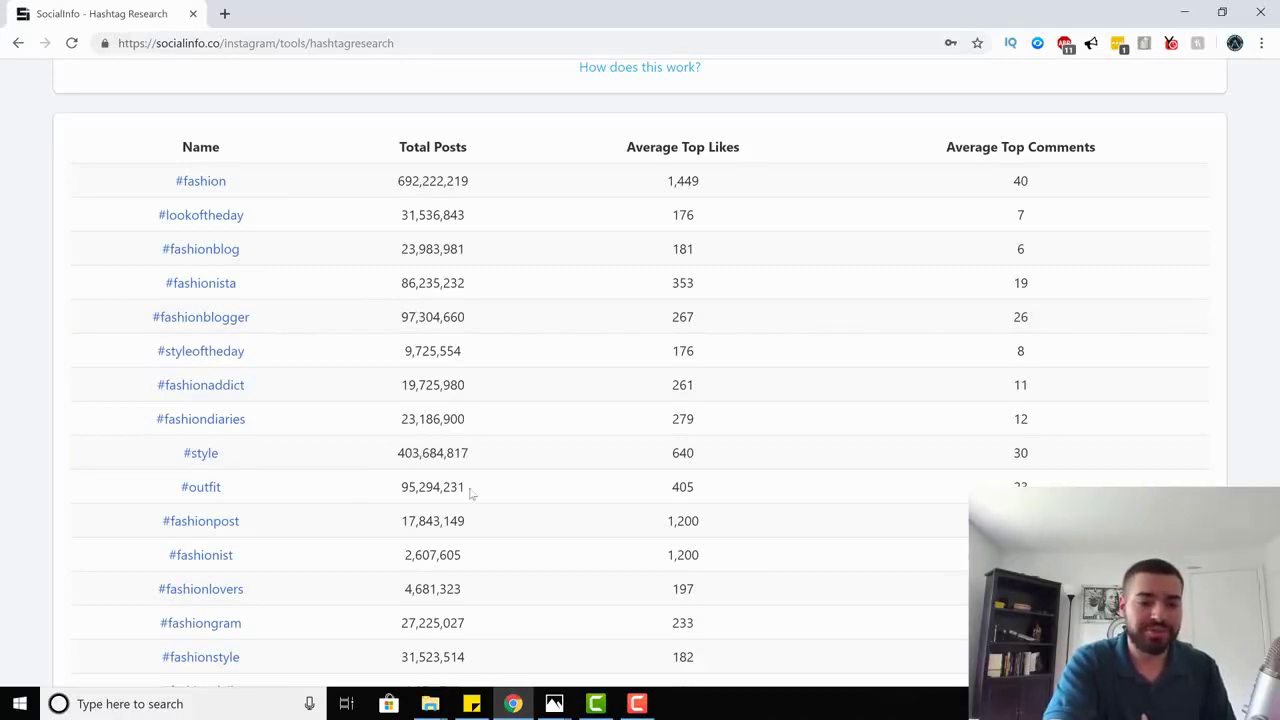
pyautogui.scroll(-2, 474, 494)
pyautogui.scroll(-1, 474, 494)
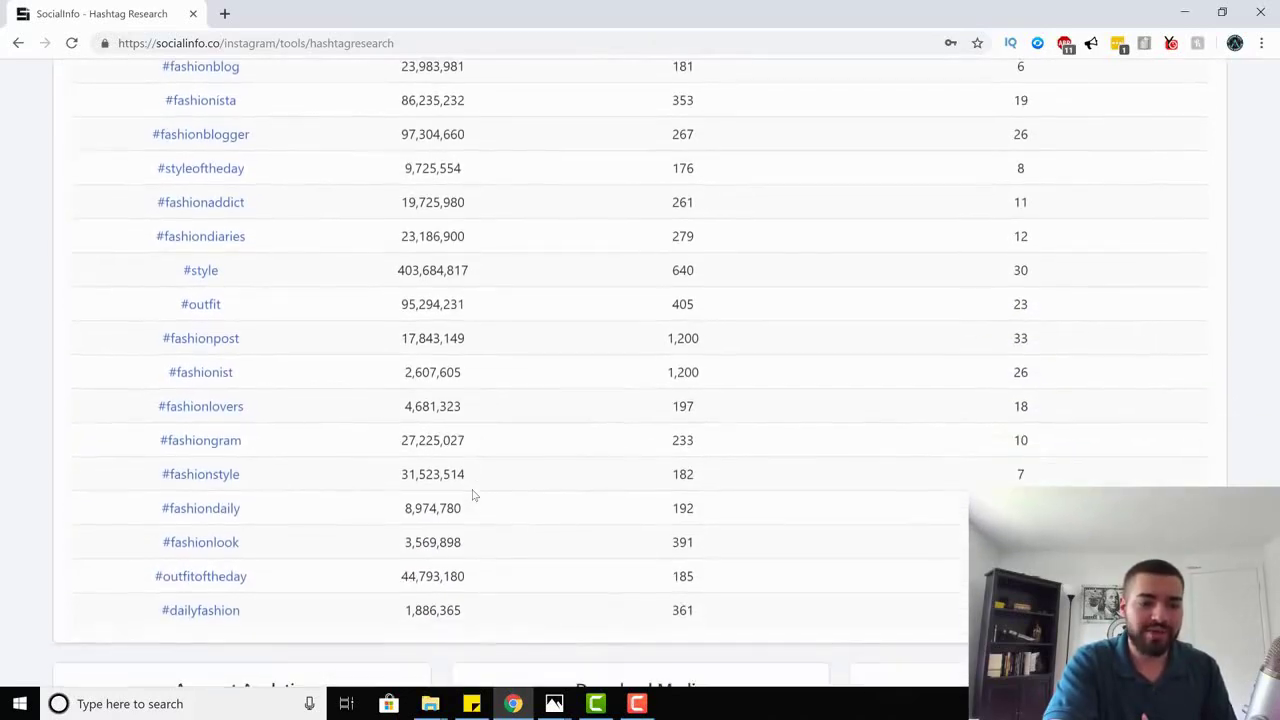
pyautogui.scroll(1, 474, 494)
pyautogui.scroll(5, 474, 494)
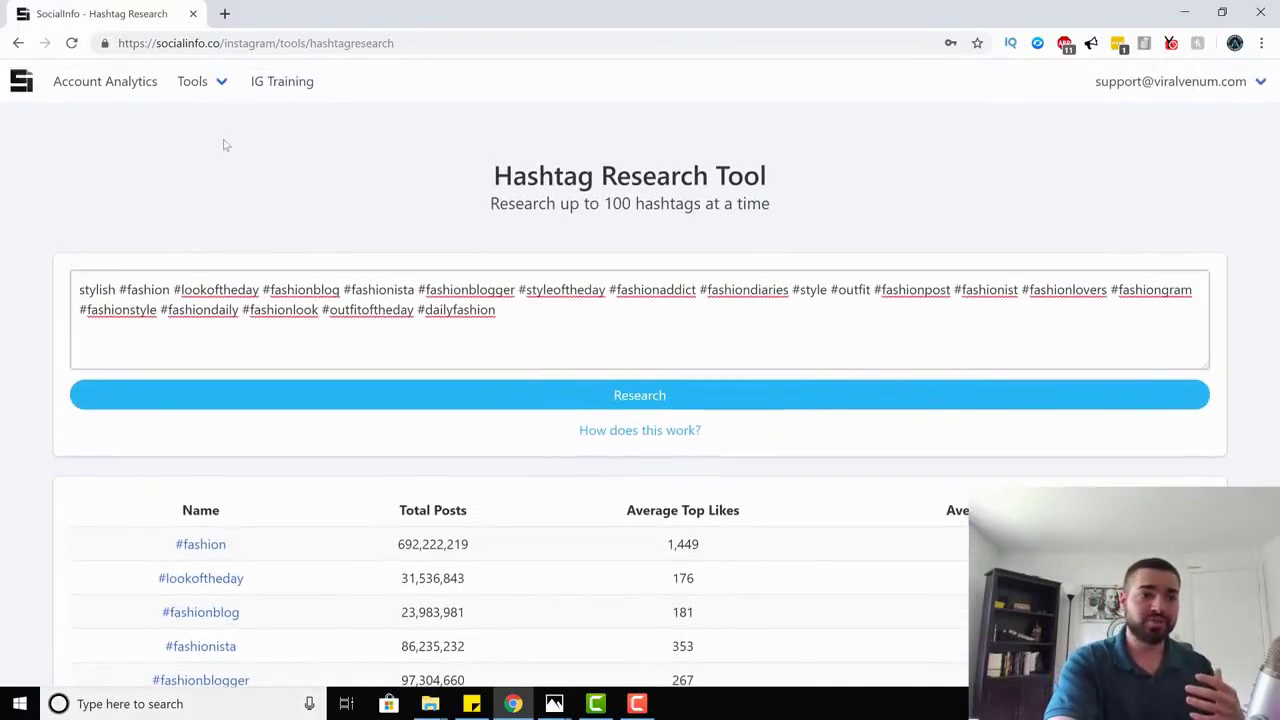
pyautogui.click(192, 81)
pyautogui.click(78, 224)
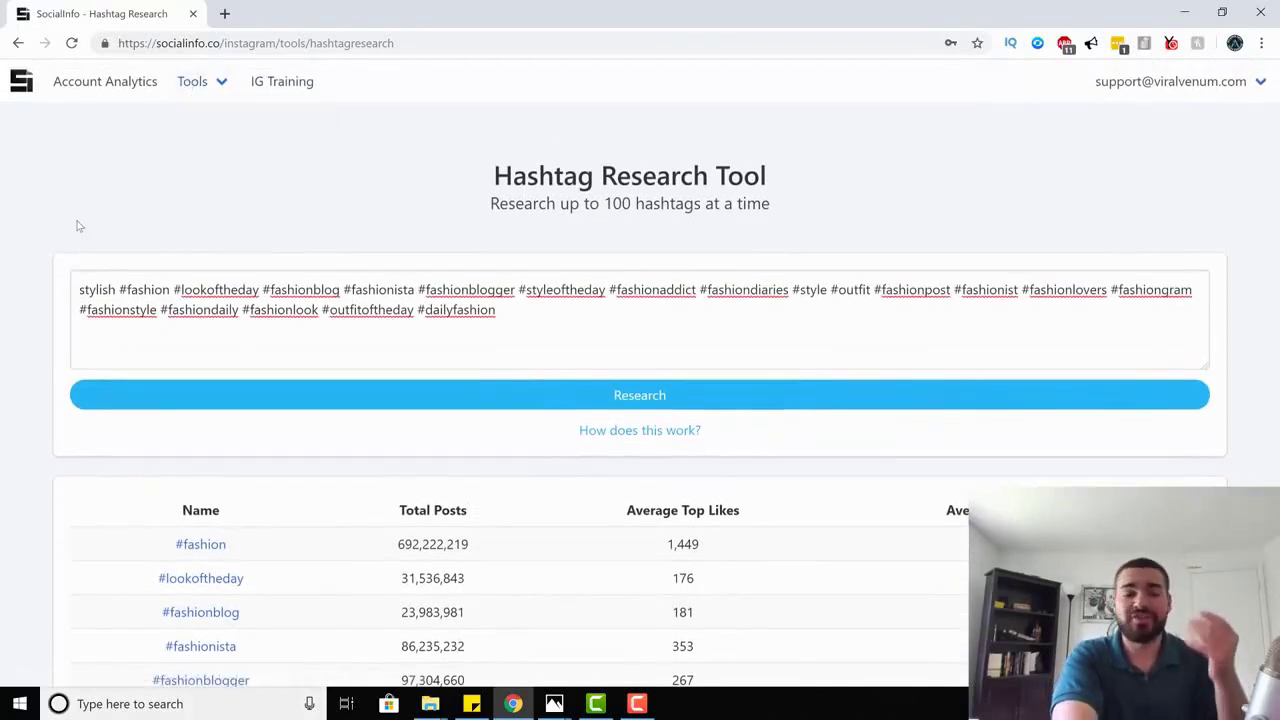
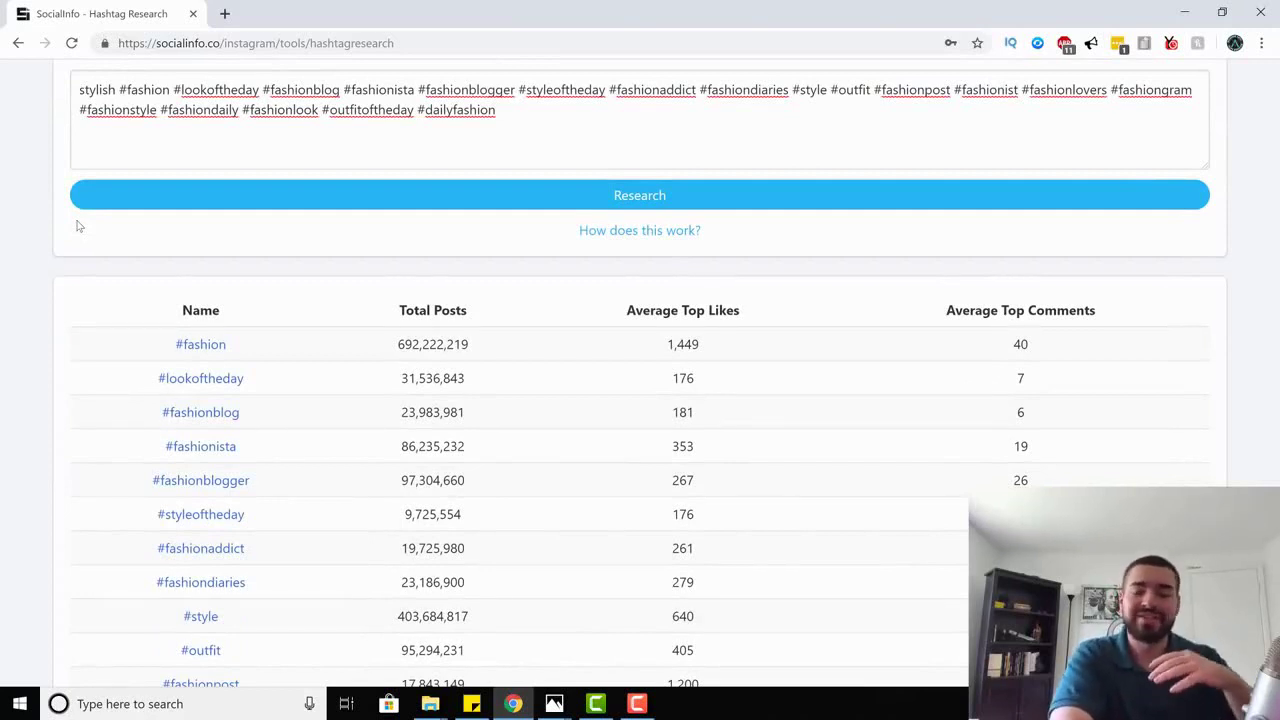
pyautogui.scroll(-2, 78, 226)
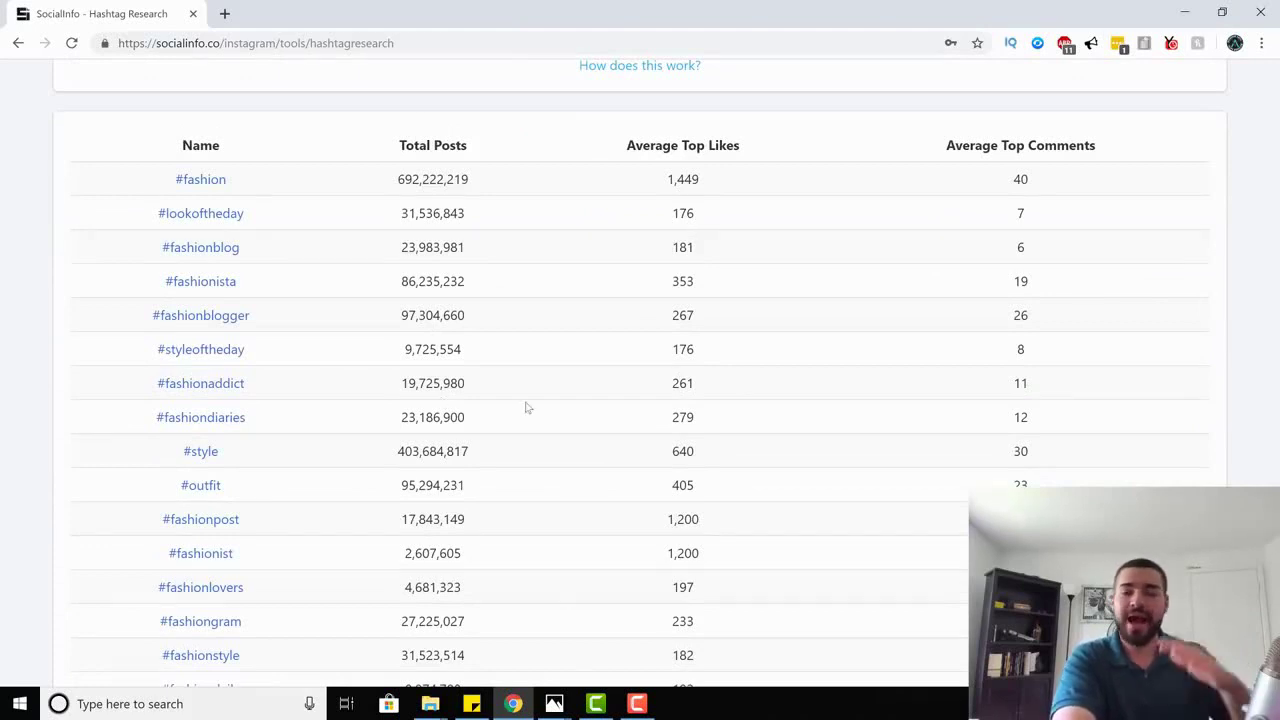
pyautogui.scroll(4, 527, 407)
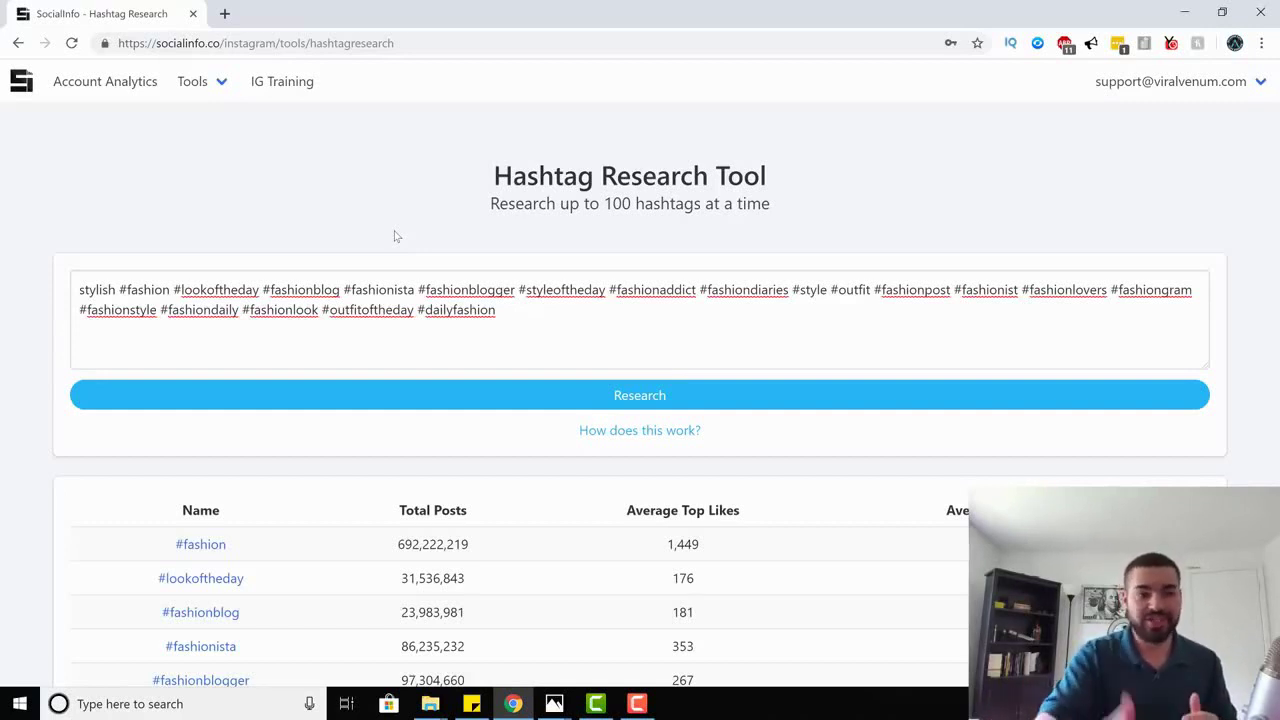
# Open the Media Download tool and make its Instagram post link field ready for entry.
pyautogui.moveTo(200, 84)
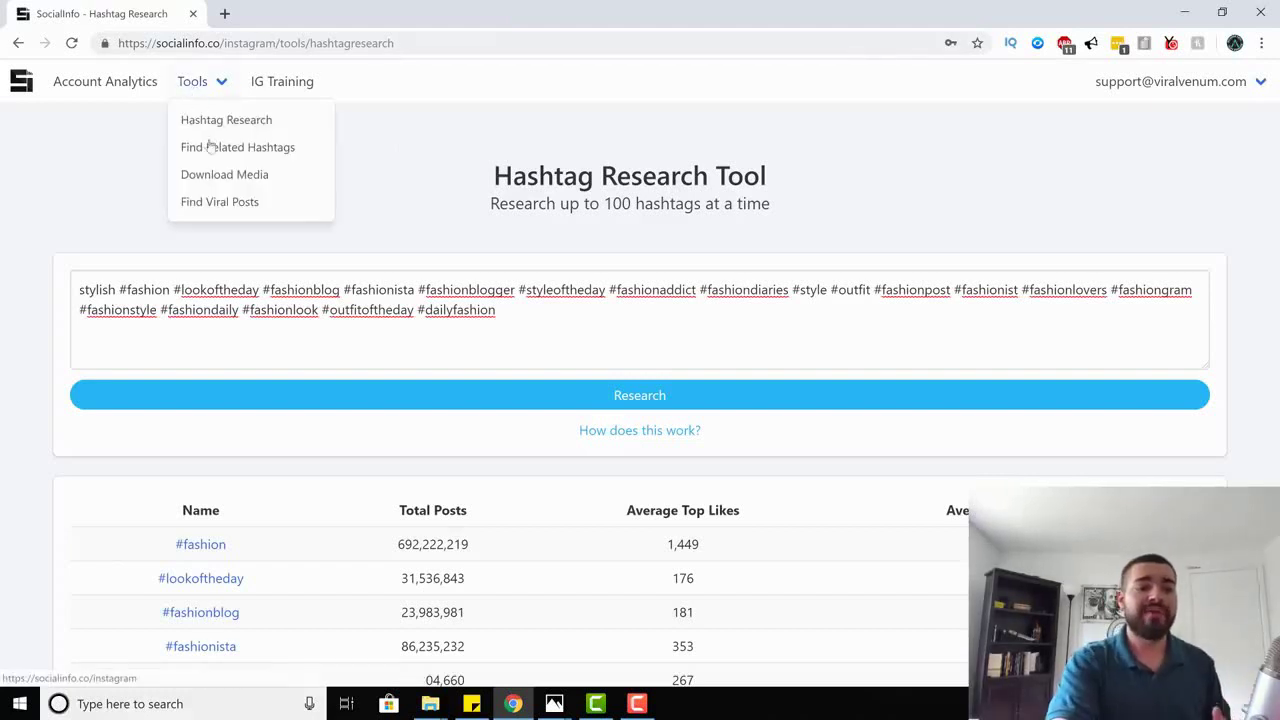
pyautogui.click(223, 174)
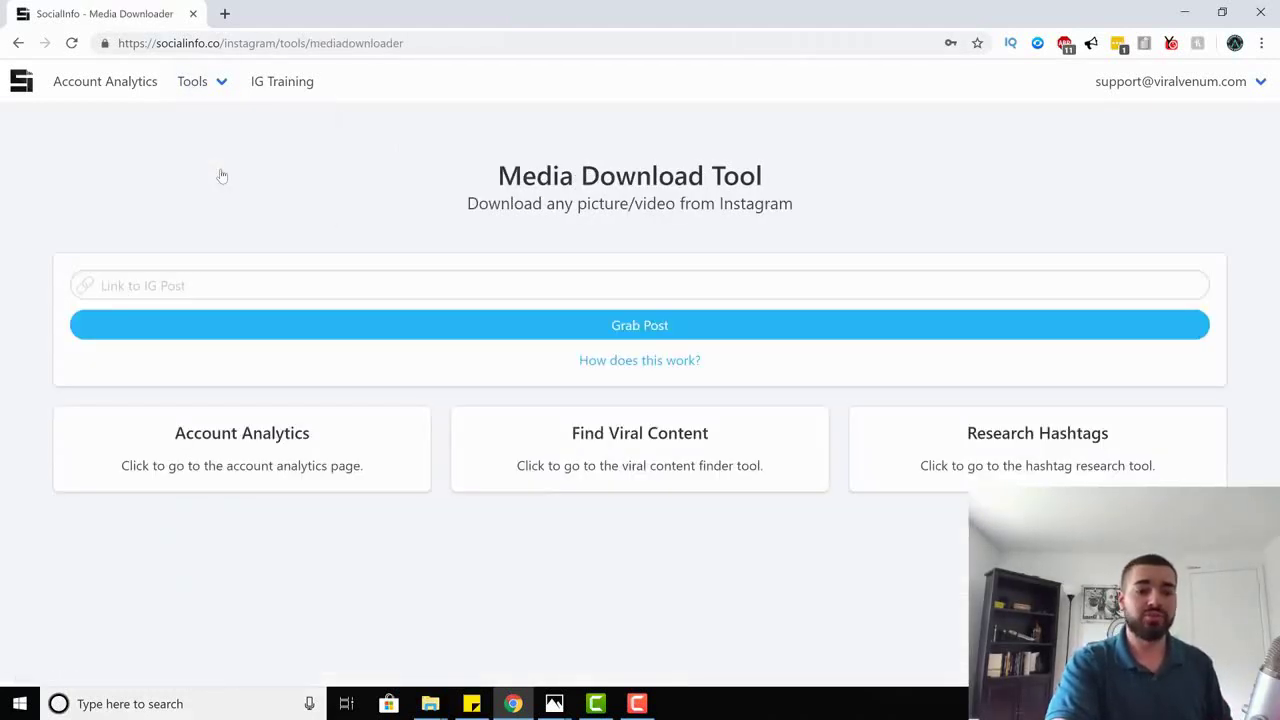
pyautogui.click(172, 285)
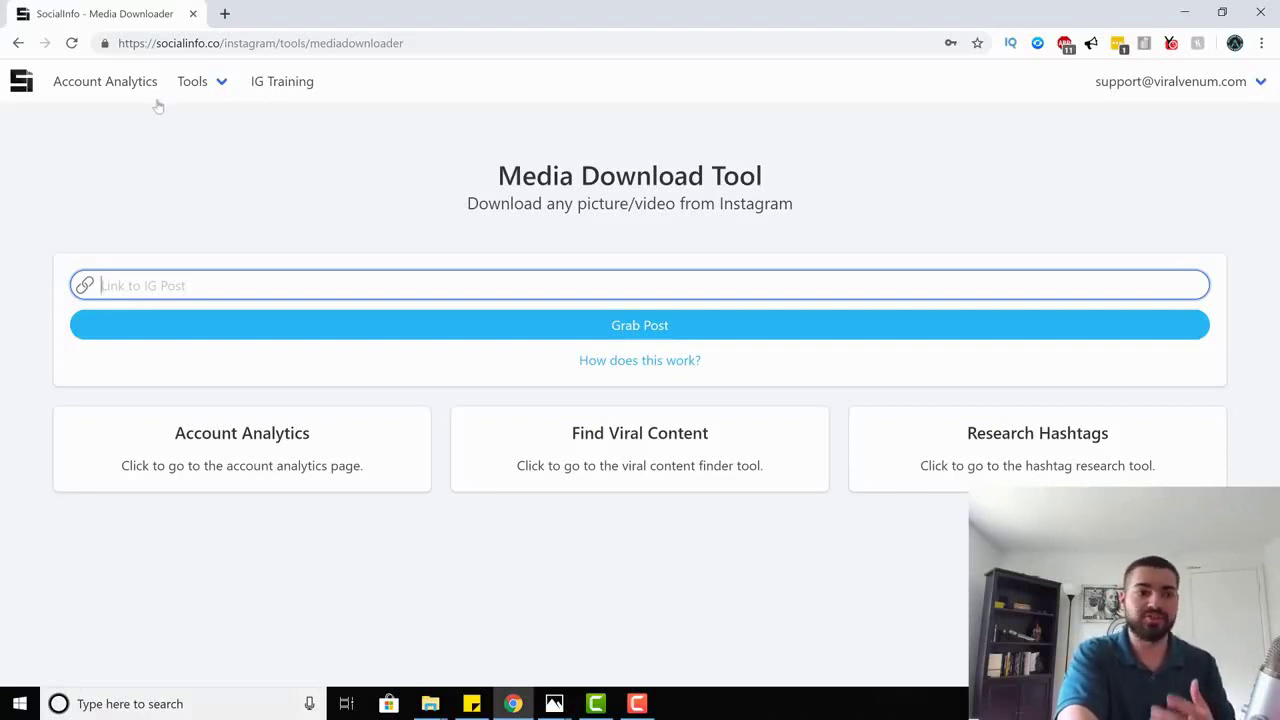
pyautogui.moveTo(214, 89)
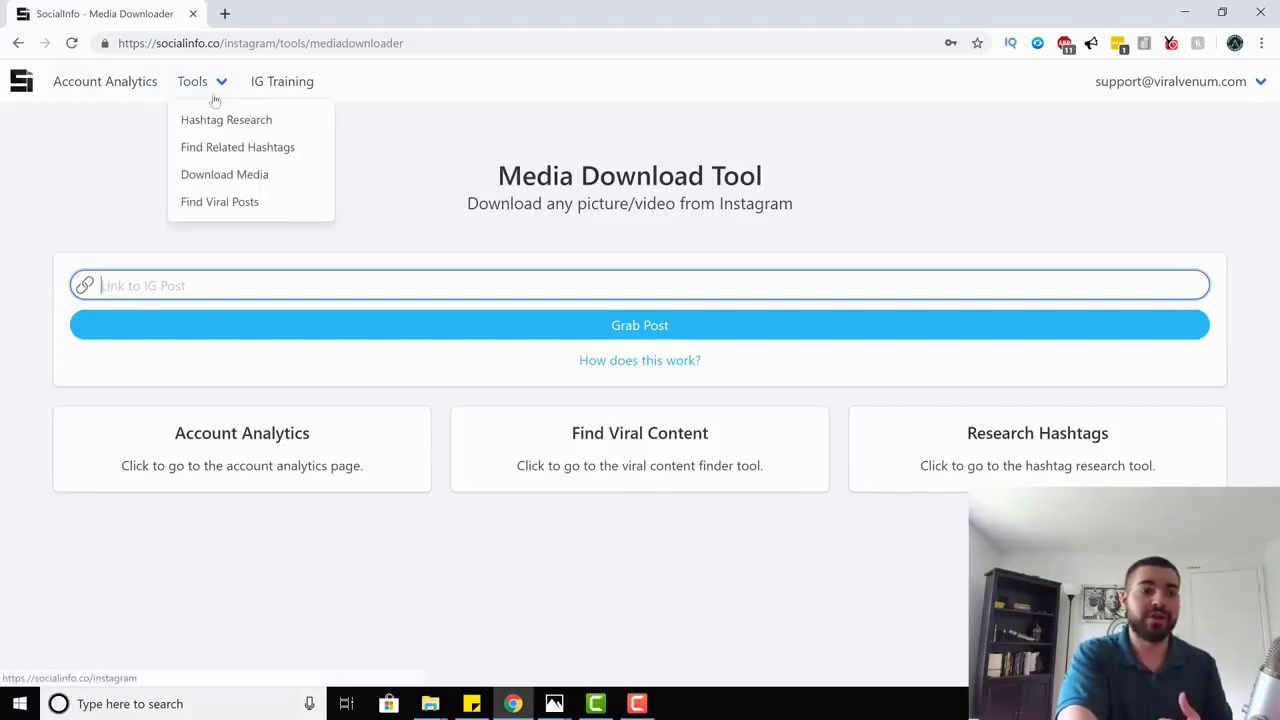
pyautogui.click(222, 204)
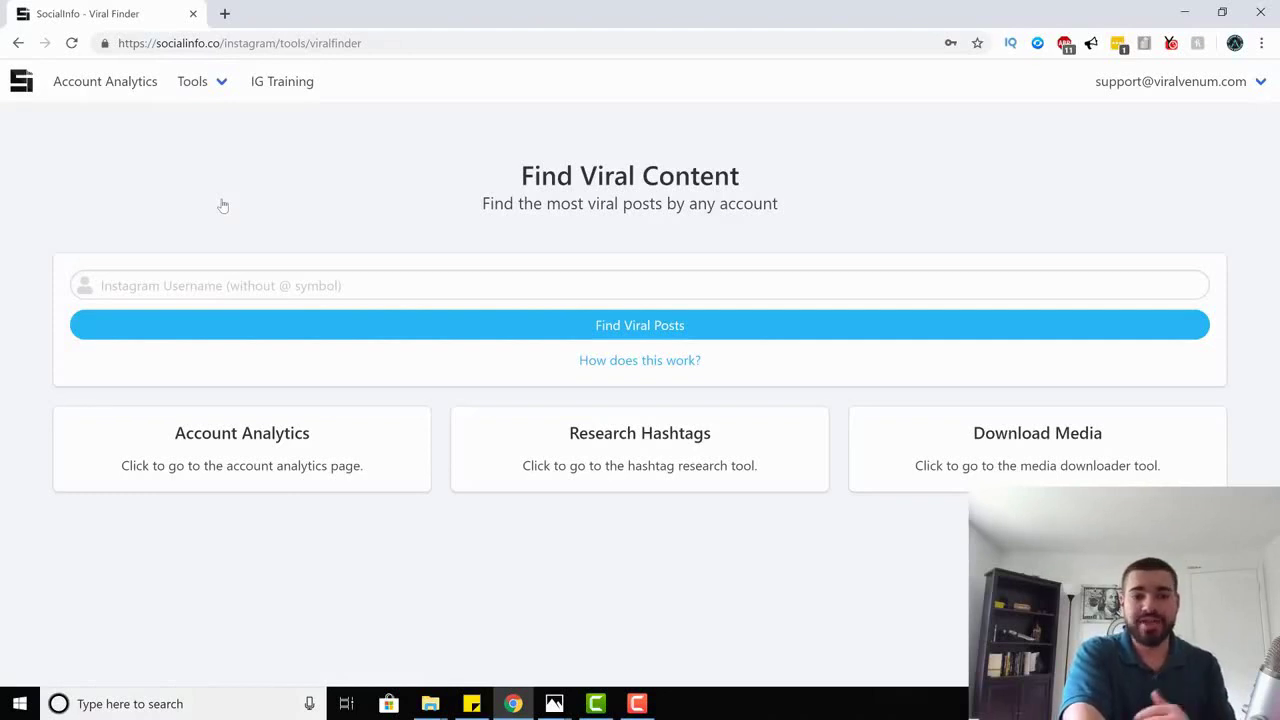
pyautogui.click(226, 284)
pyautogui.write('@')
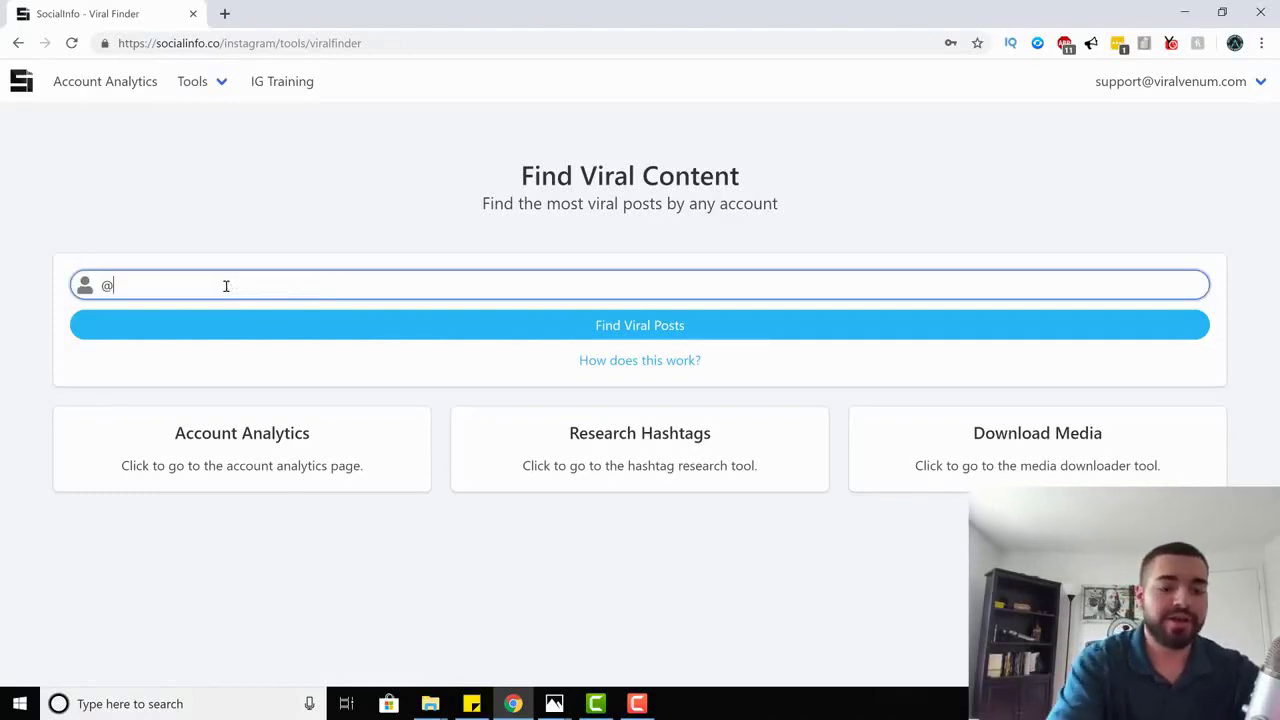
pyautogui.write('redpills')
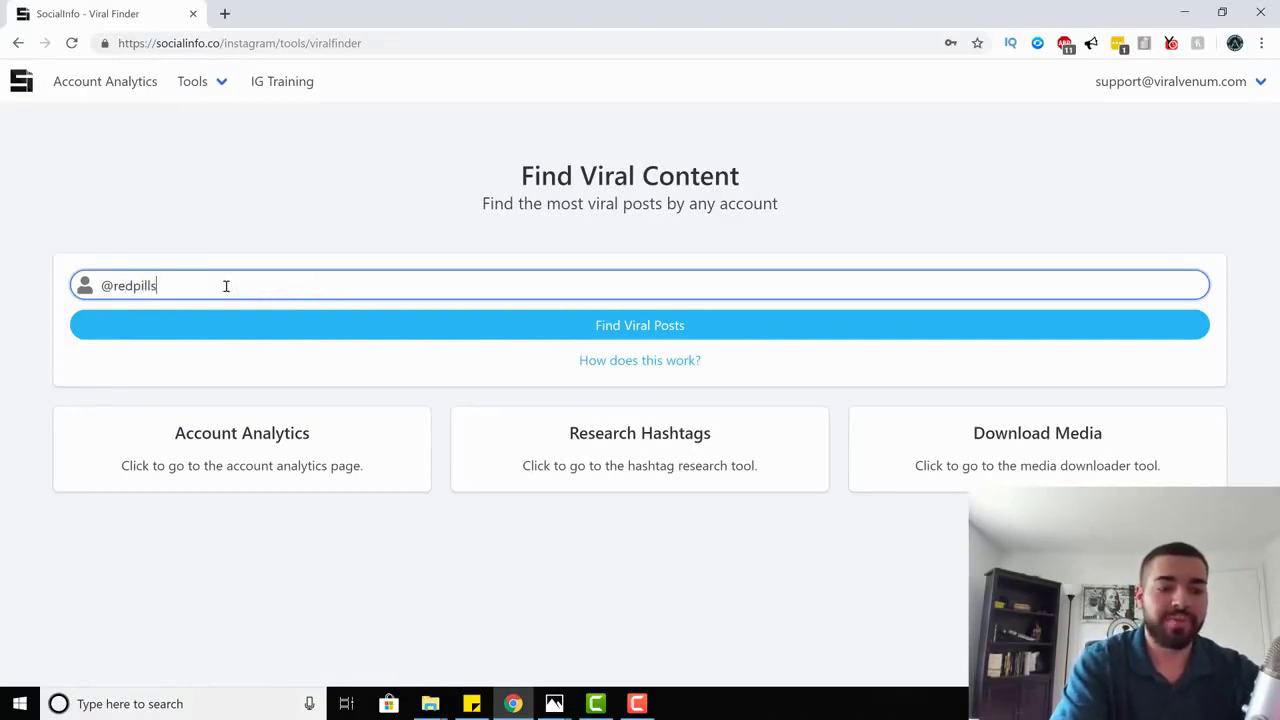
pyautogui.write('uccess')
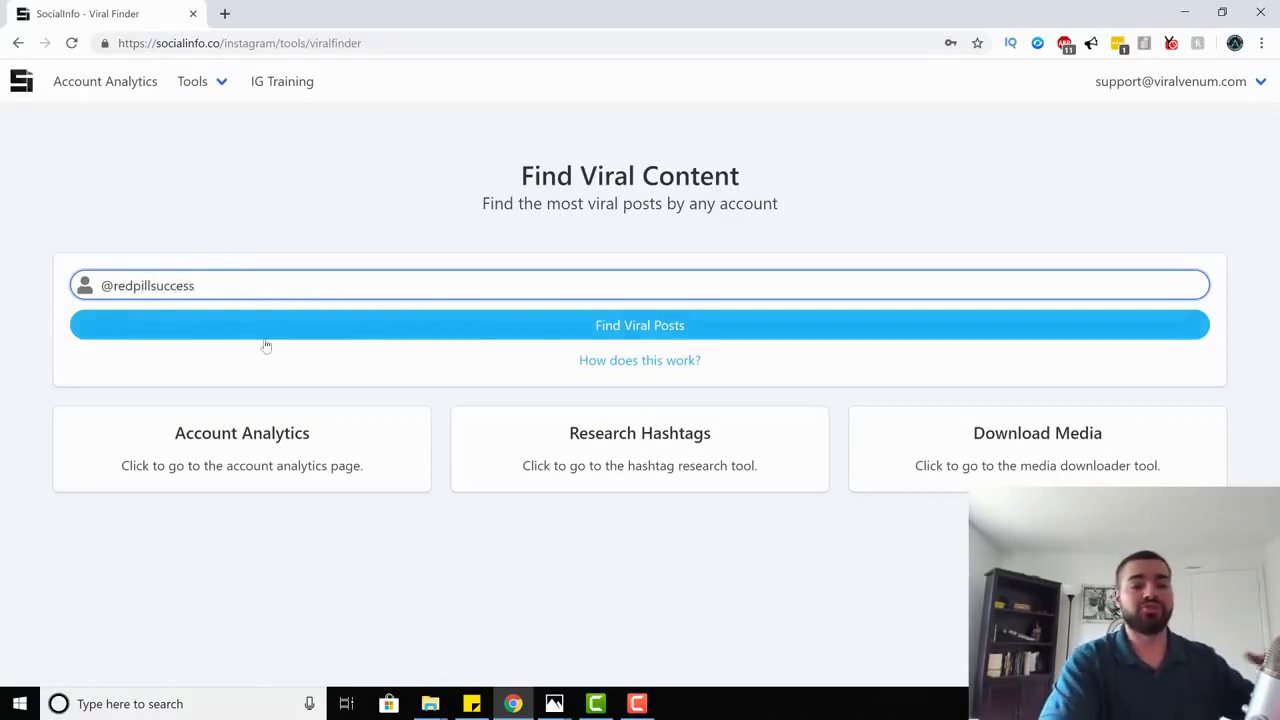
pyautogui.click(265, 338)
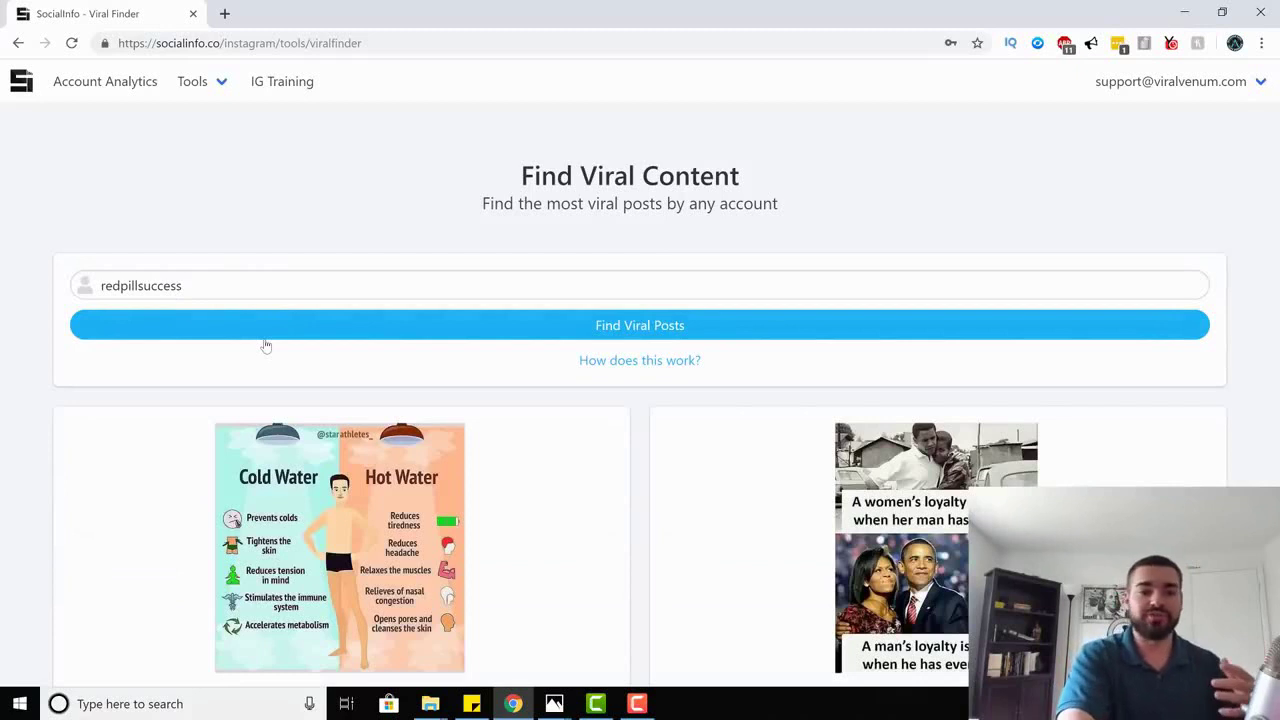
# Open the Cold Water / Hot Water post from the viral results on Instagram and copy its link.
pyautogui.scroll(-1, 265, 345)
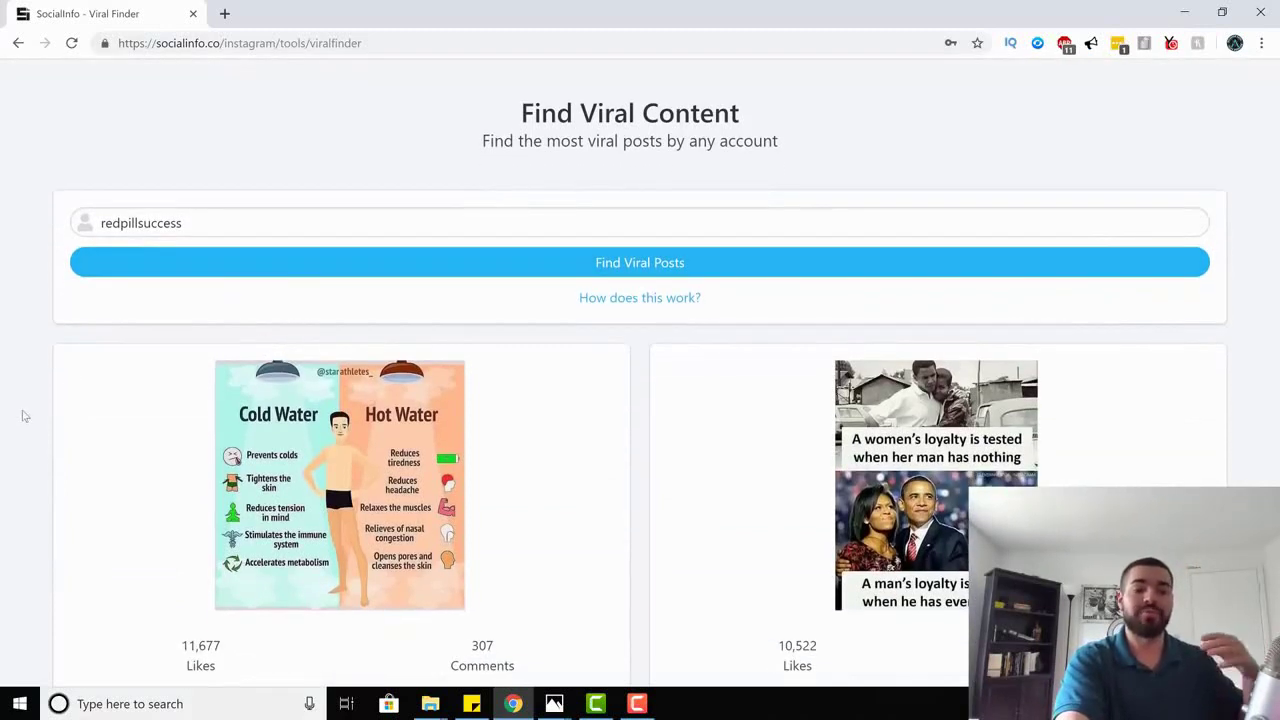
pyautogui.scroll(1, 25, 416)
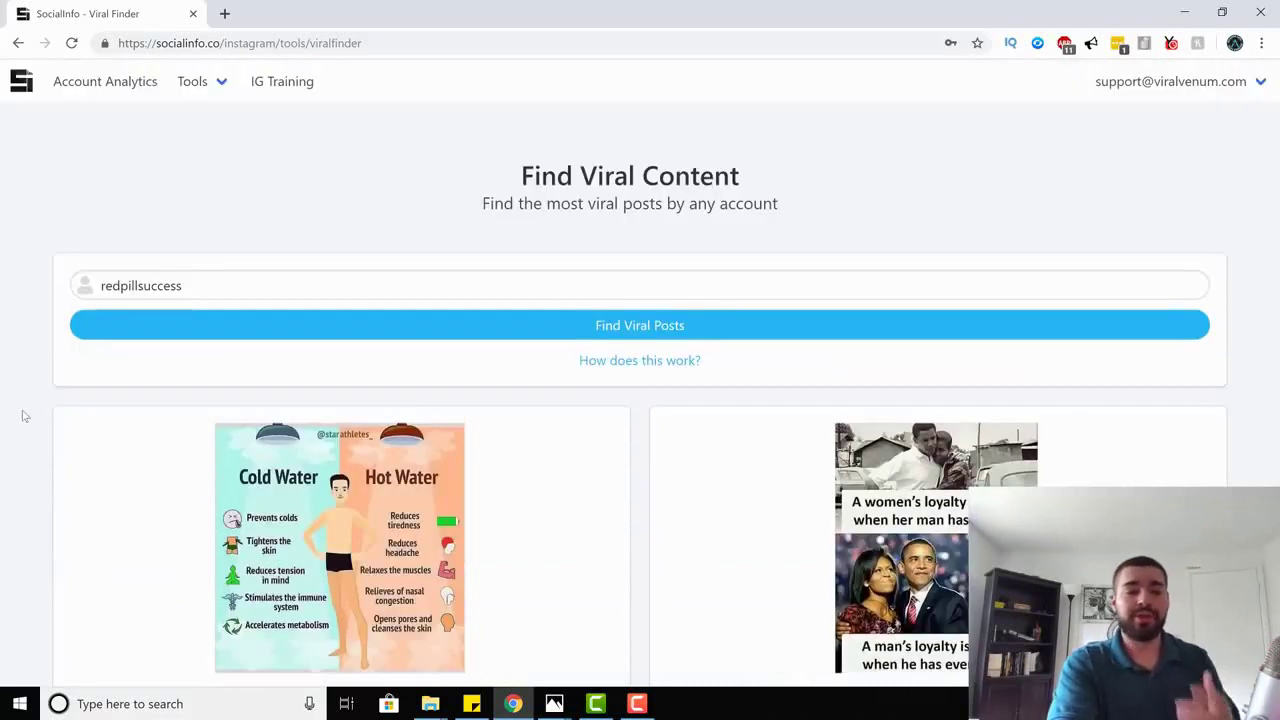
pyautogui.scroll(-2, 25, 416)
pyautogui.scroll(-1, 25, 416)
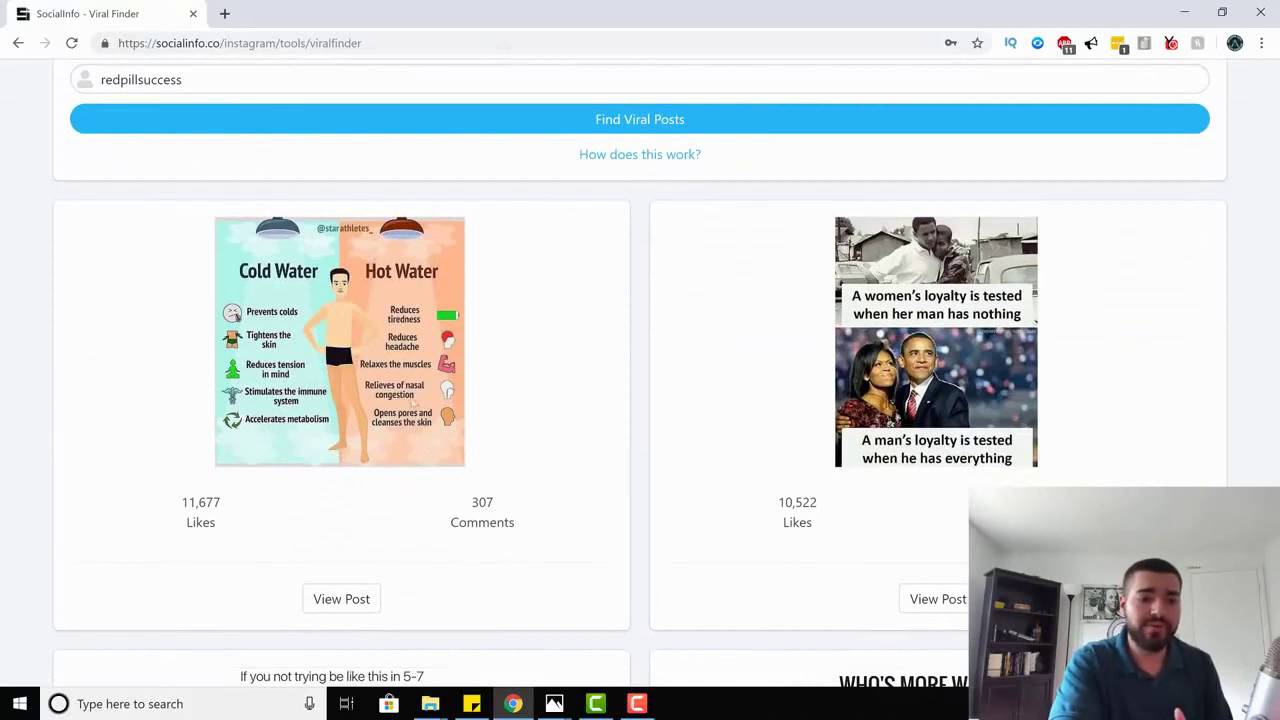
pyautogui.click(338, 600)
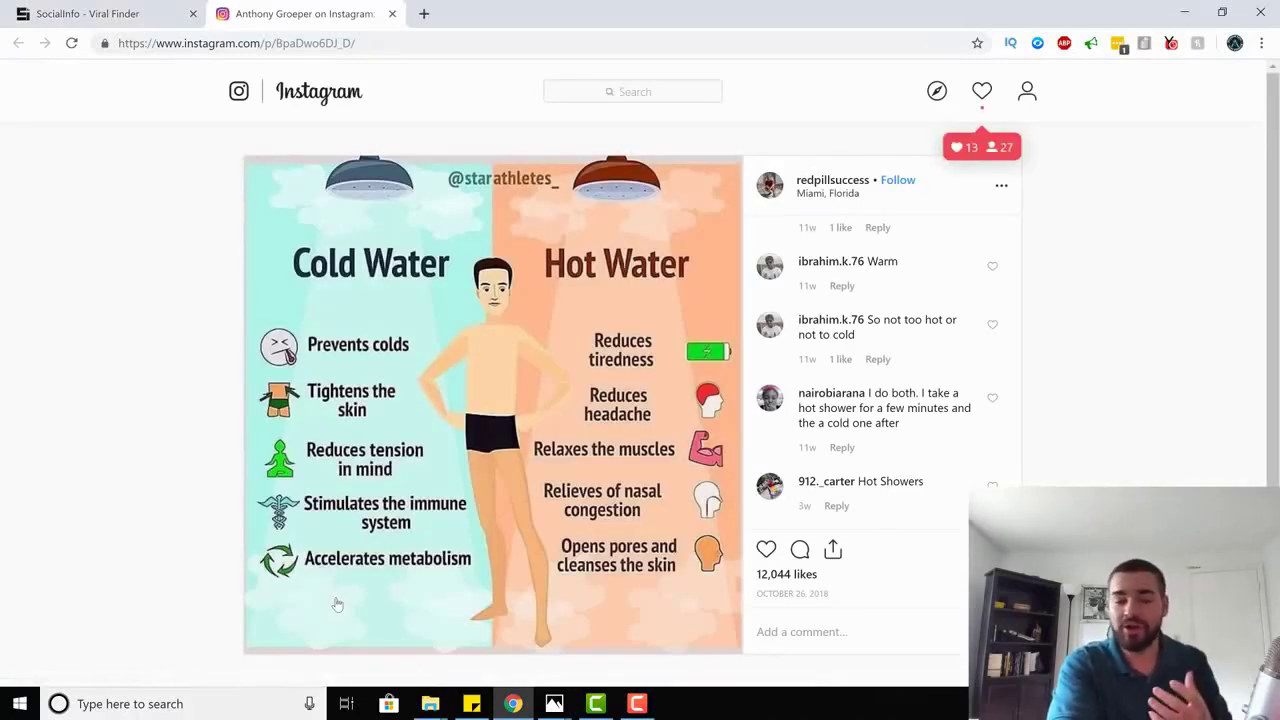
pyautogui.click(1001, 191)
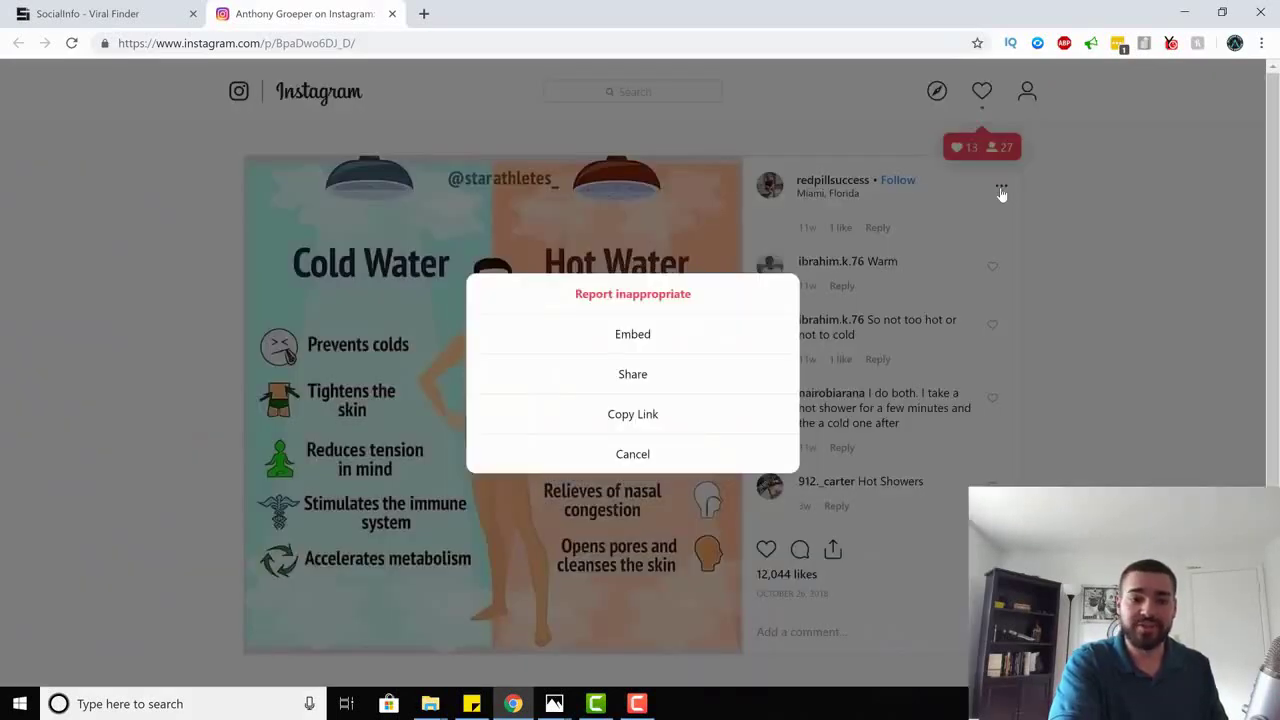
pyautogui.click(677, 416)
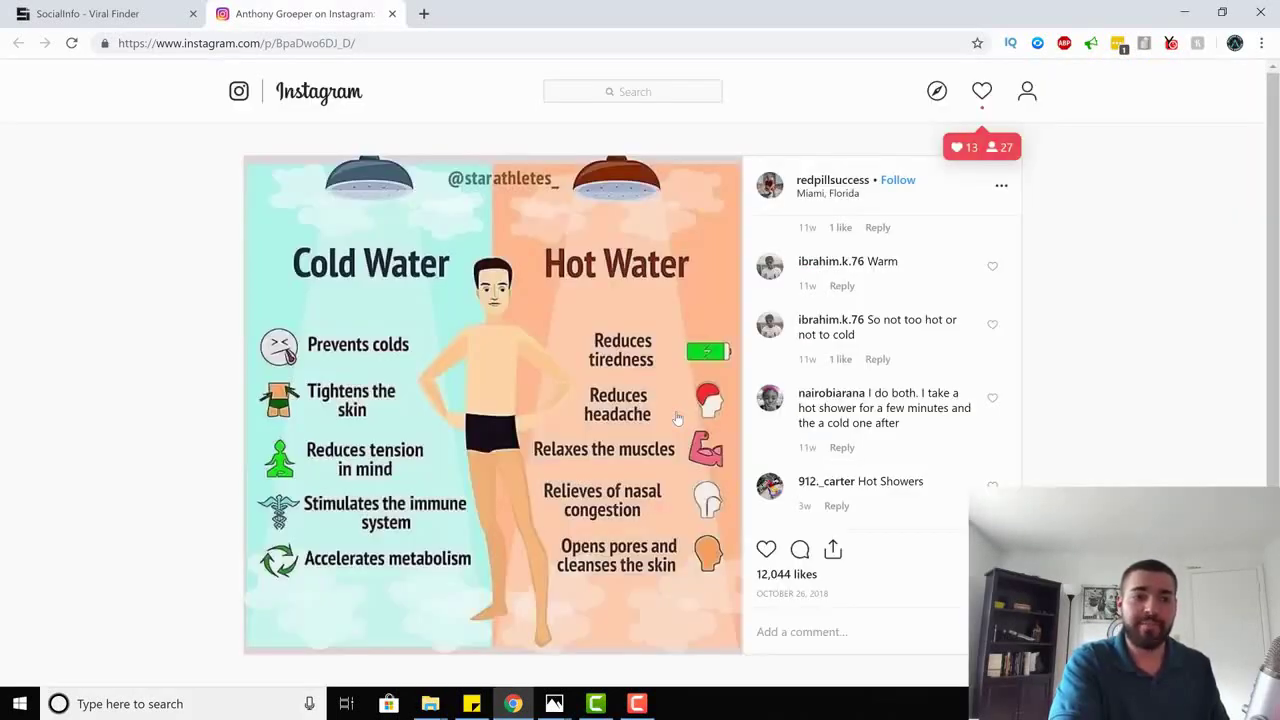
# Return to SocialInfo's Download Media tool, paste the copied Instagram post link and grab the post.
pyautogui.click(80, 10)
pyautogui.scroll(2, 200, 90)
pyautogui.click(200, 86)
pyautogui.click(223, 174)
pyautogui.click(188, 279)
pyautogui.rightClick(188, 280)
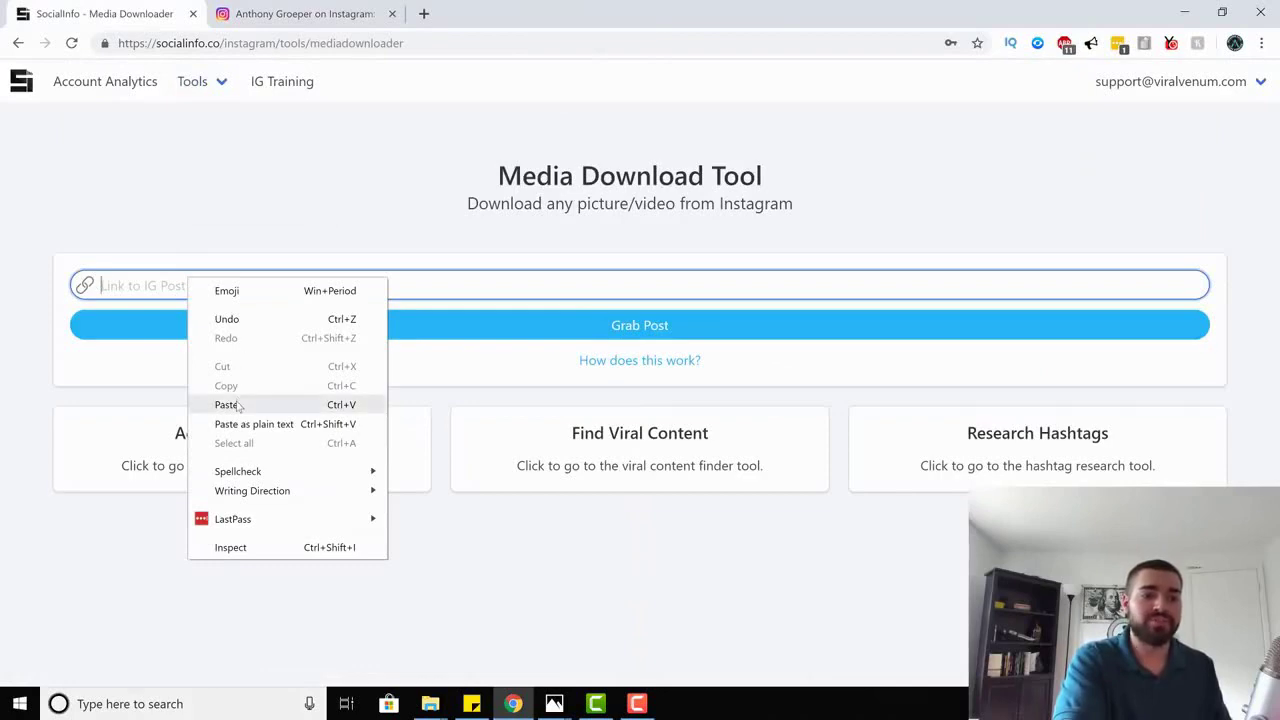
pyautogui.click(240, 405)
pyautogui.click(555, 340)
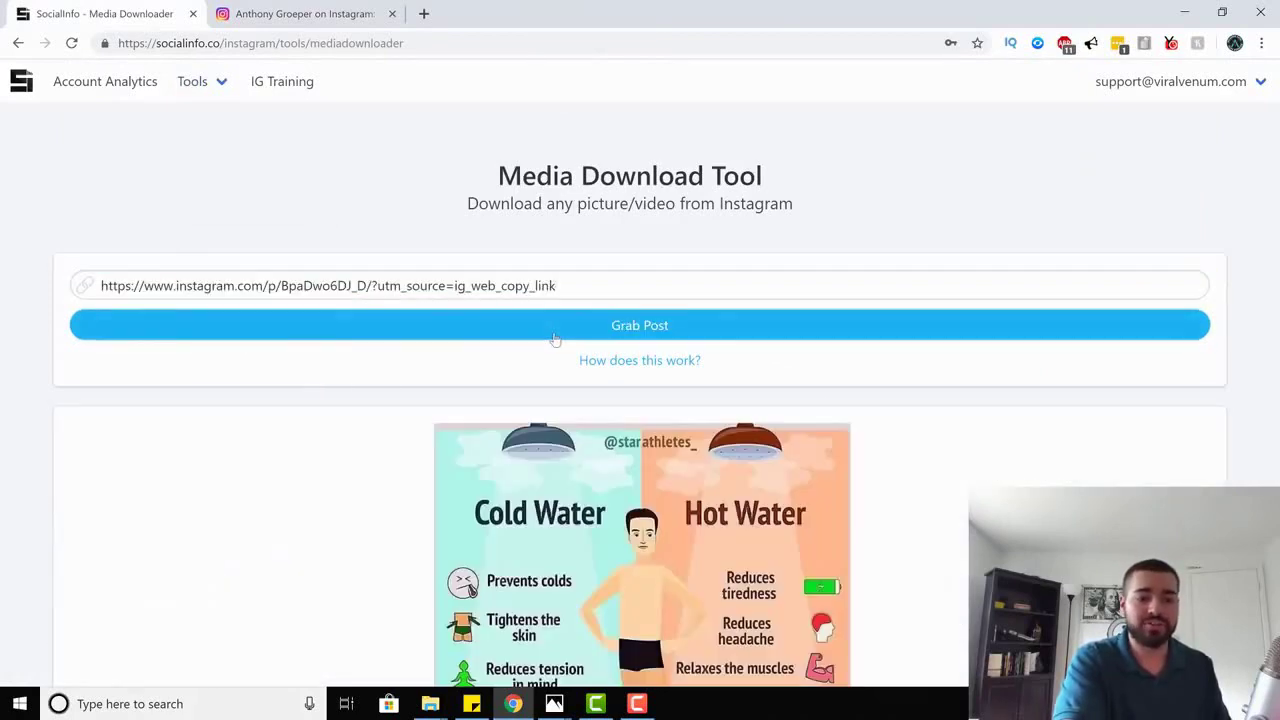
# Check the save options for the grabbed Cold Water / Hot Water image and dismiss them without saving.
pyautogui.scroll(-3, 555, 340)
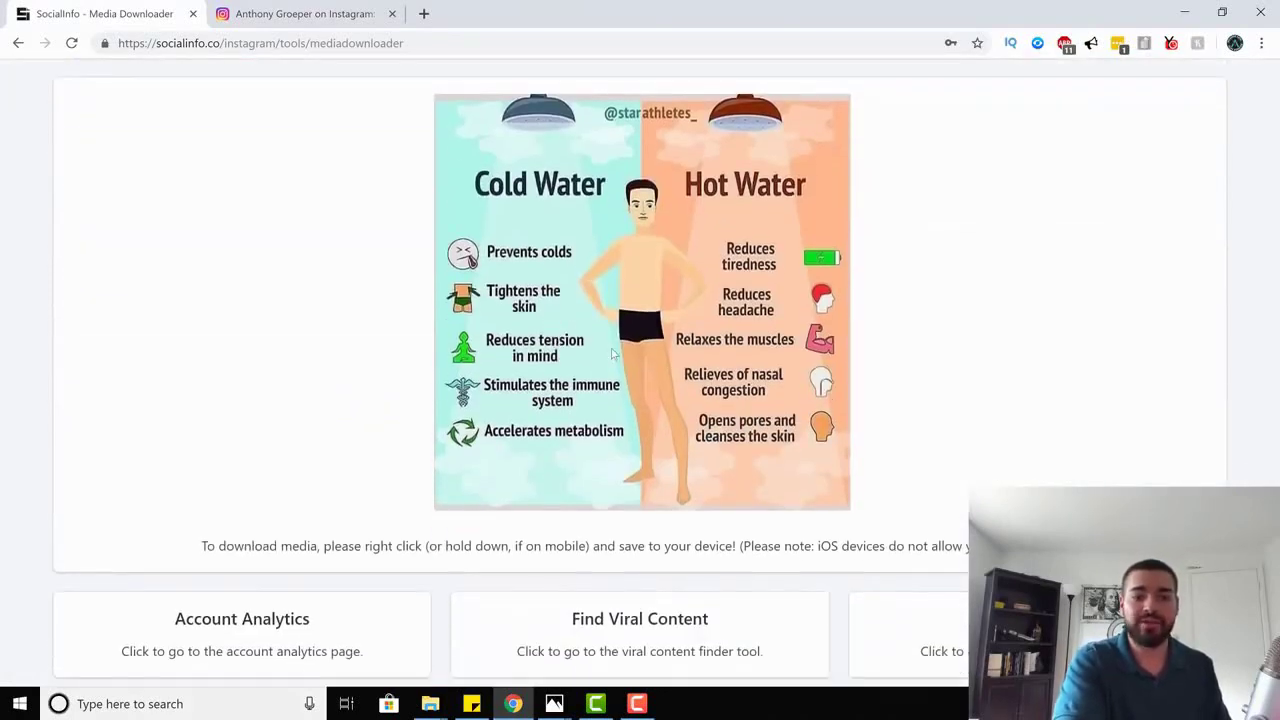
pyautogui.rightClick(613, 353)
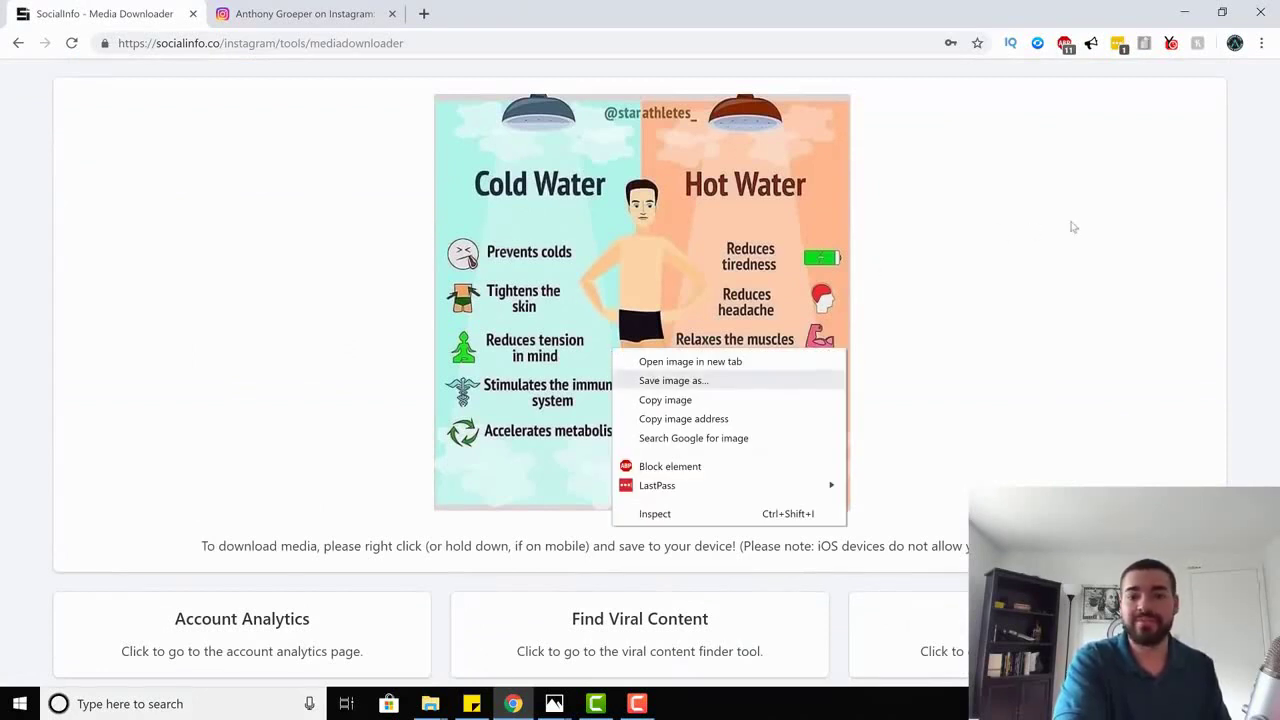
pyautogui.click(1126, 233)
# Open the Find Viral Posts tool again and find the most viral posts of the account redpillsuccess.
pyautogui.scroll(3, 1126, 233)
pyautogui.moveTo(235, 81)
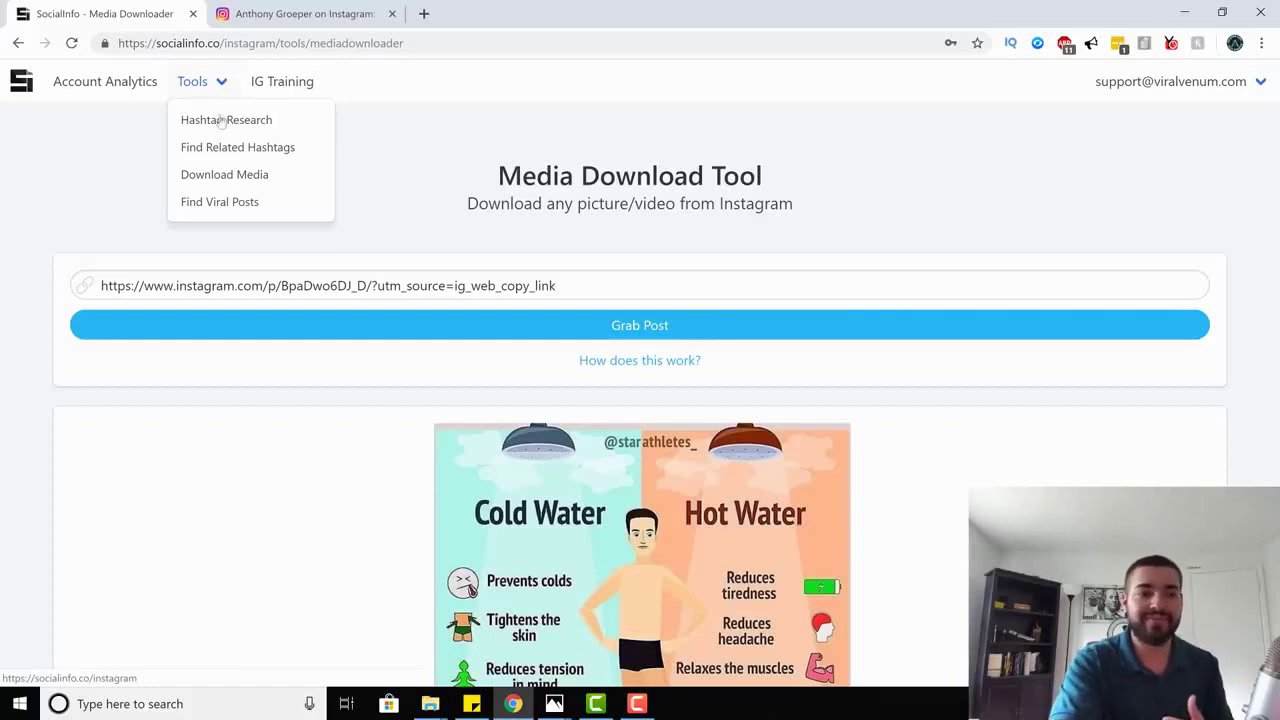
pyautogui.click(219, 202)
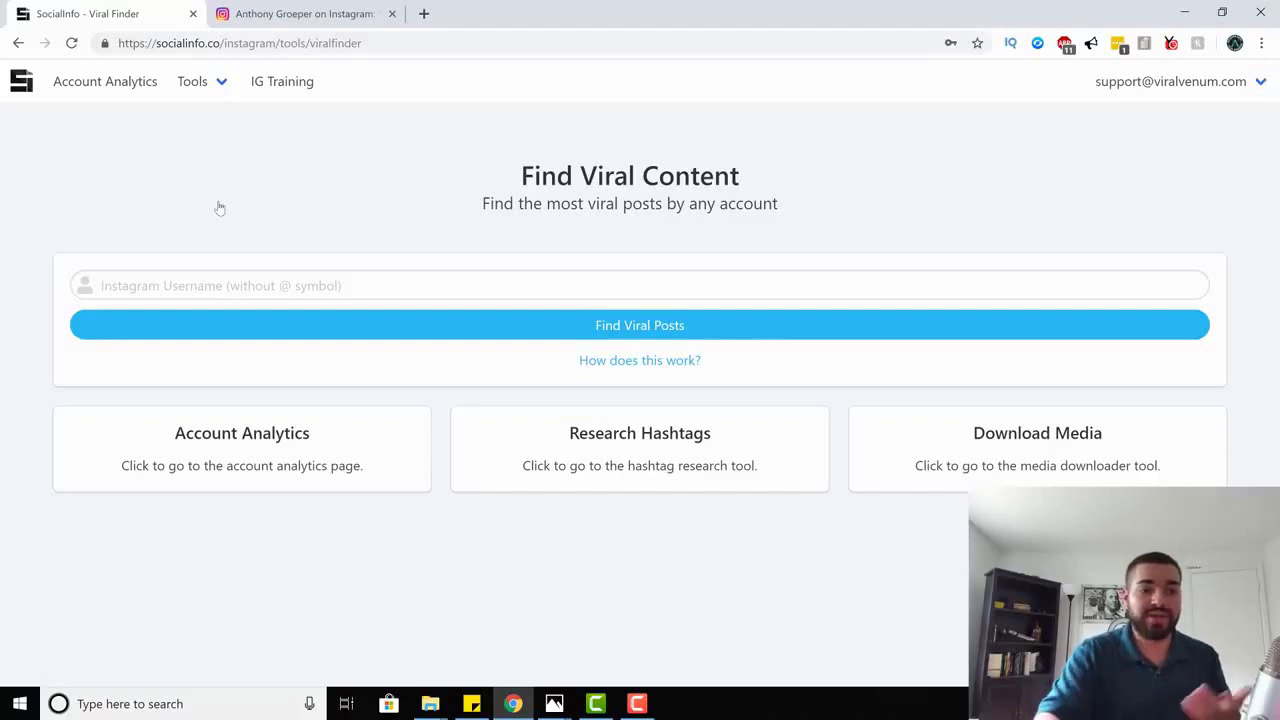
pyautogui.click(236, 285)
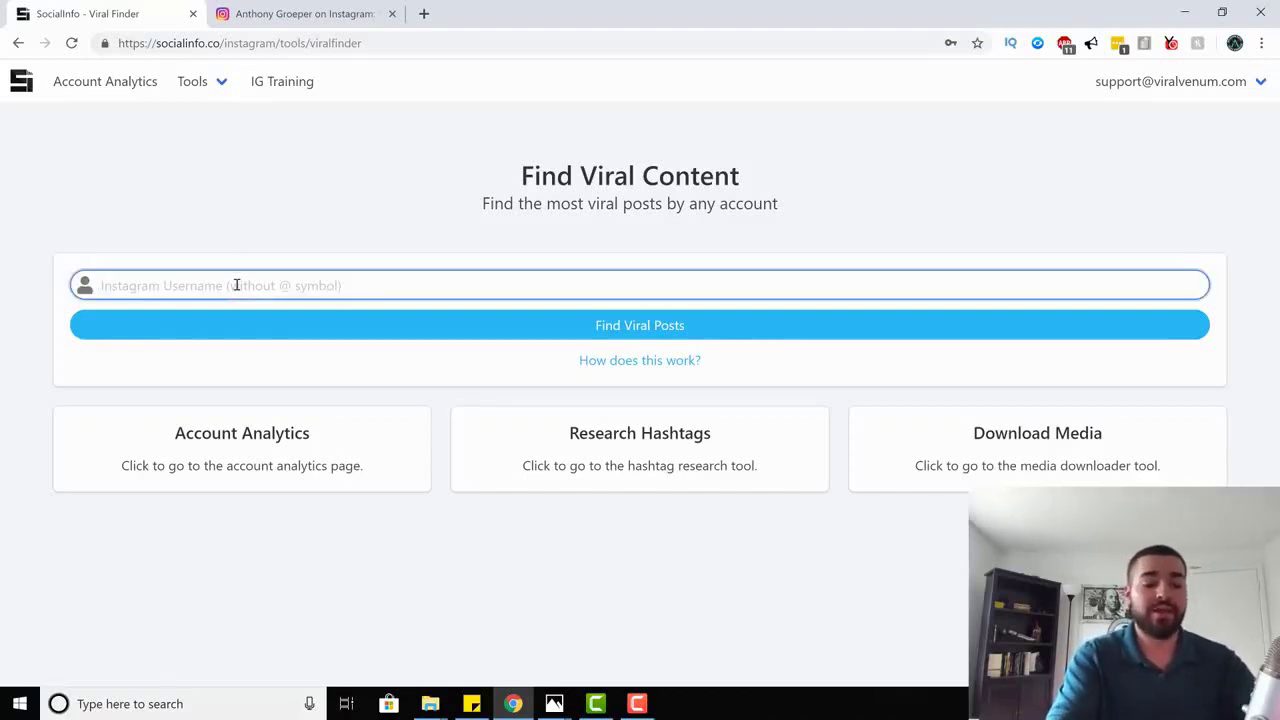
pyautogui.write('redpill')
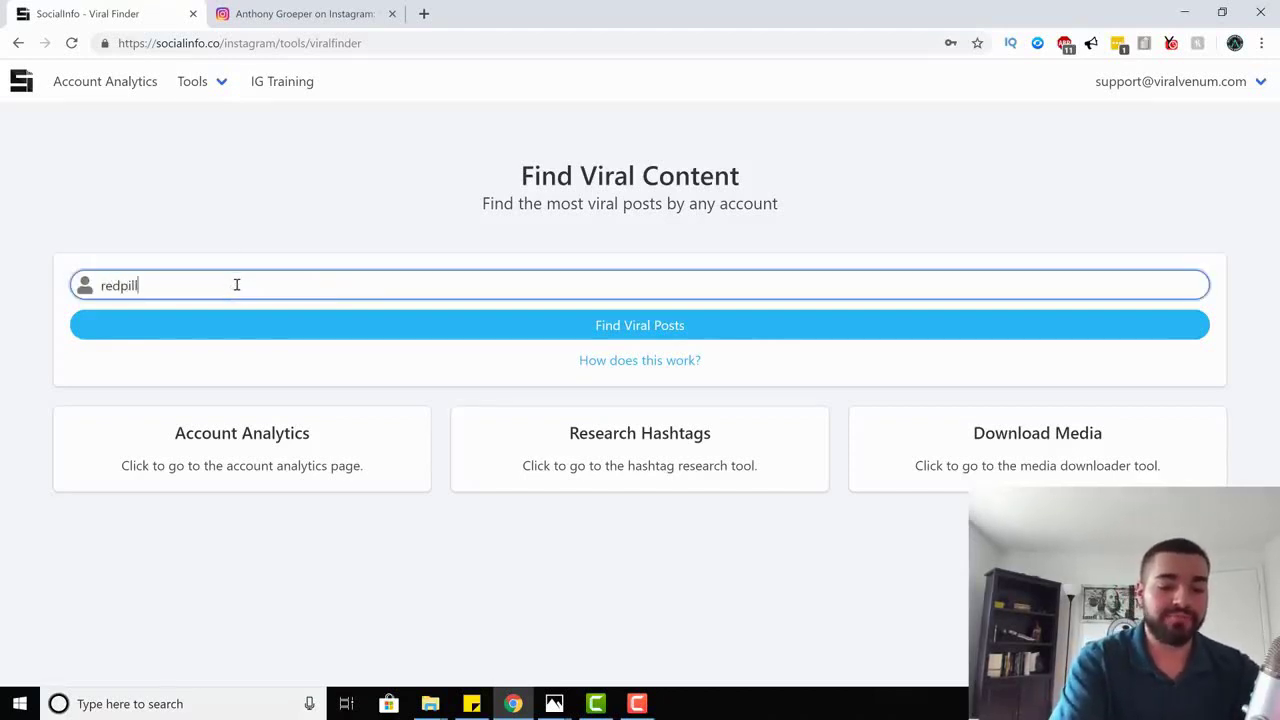
pyautogui.write('success')
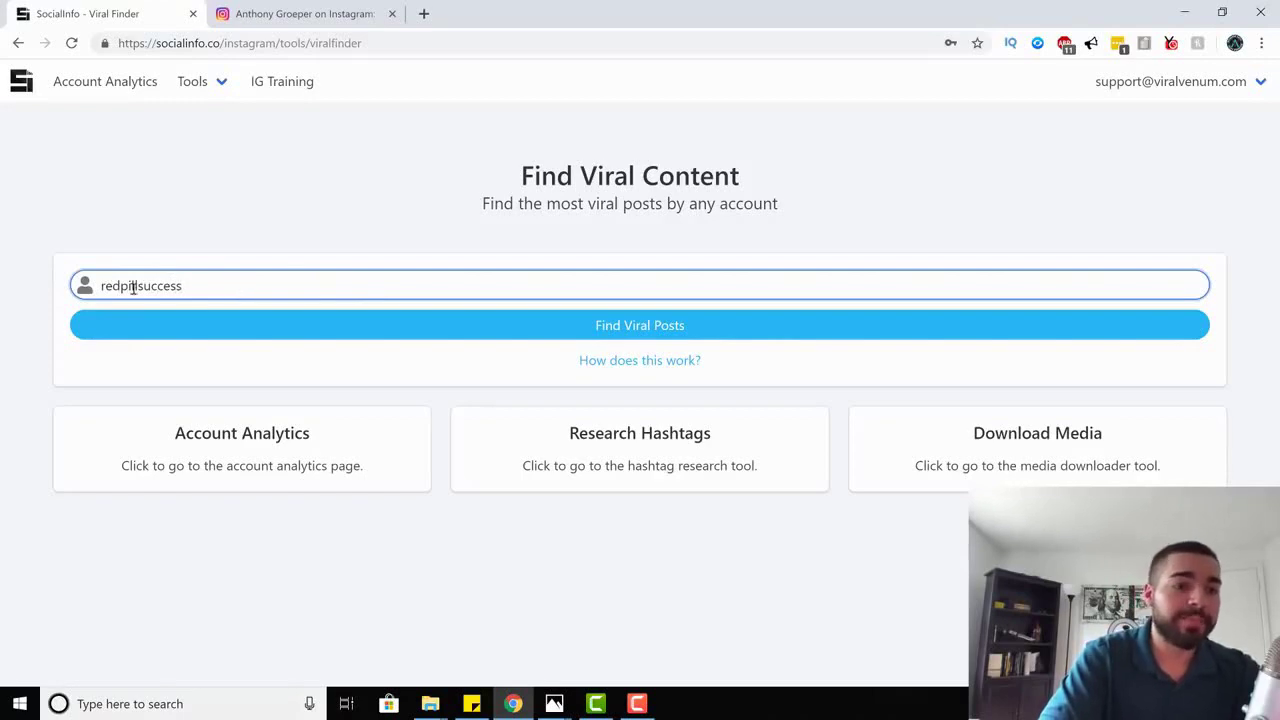
pyautogui.click(143, 326)
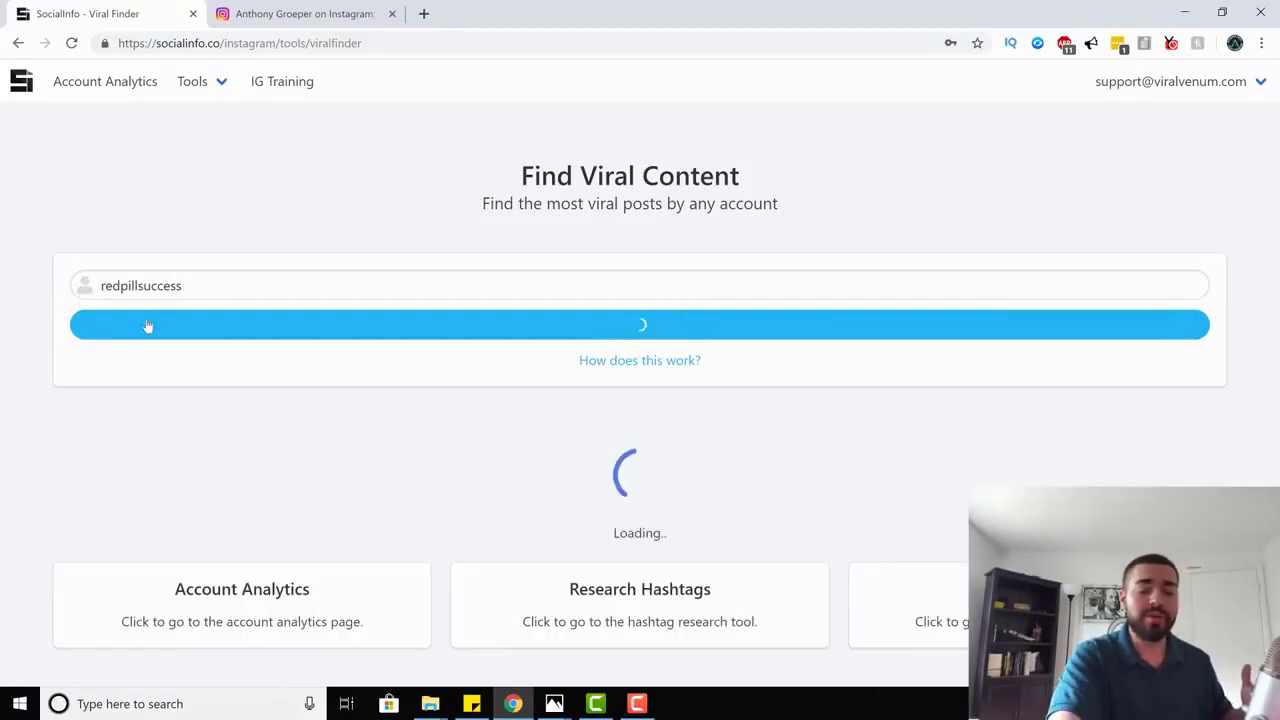
# Examine the viral posts with their likes and comments through the results list, and return to the Account Analytics home page.
pyautogui.scroll(-2, 50, 362)
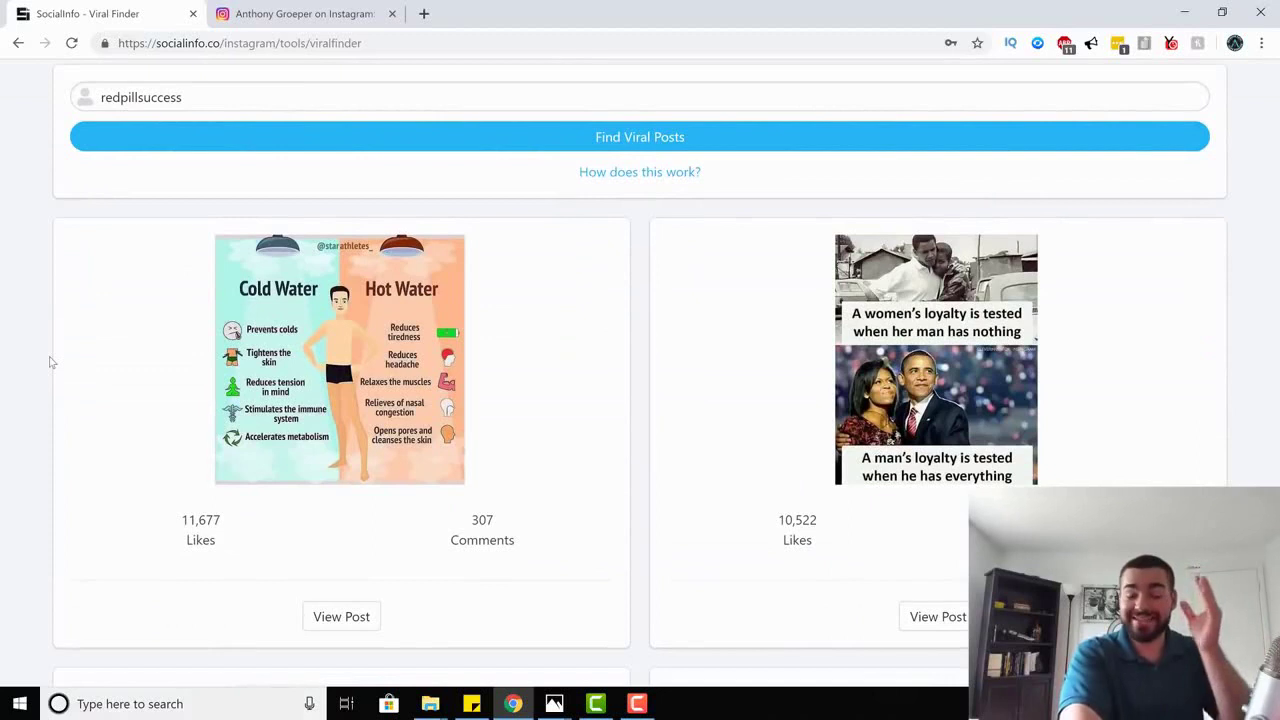
pyautogui.scroll(-1, 50, 362)
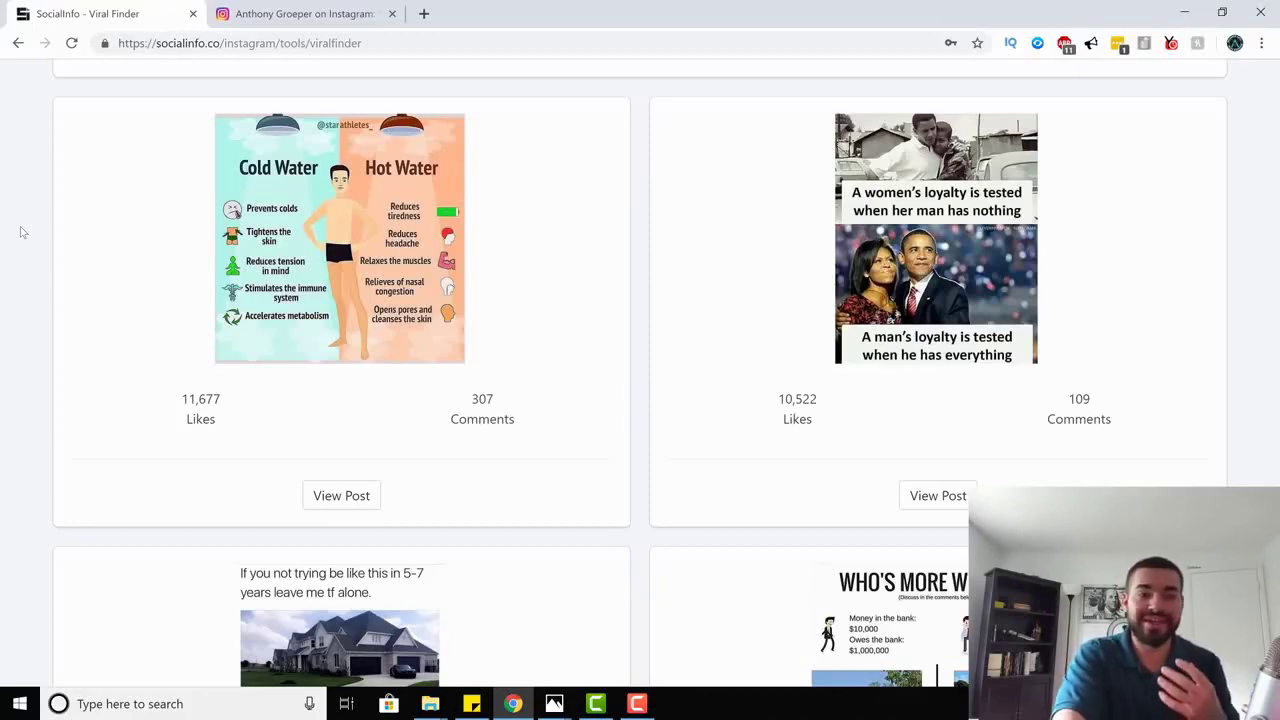
pyautogui.scroll(-3, 22, 232)
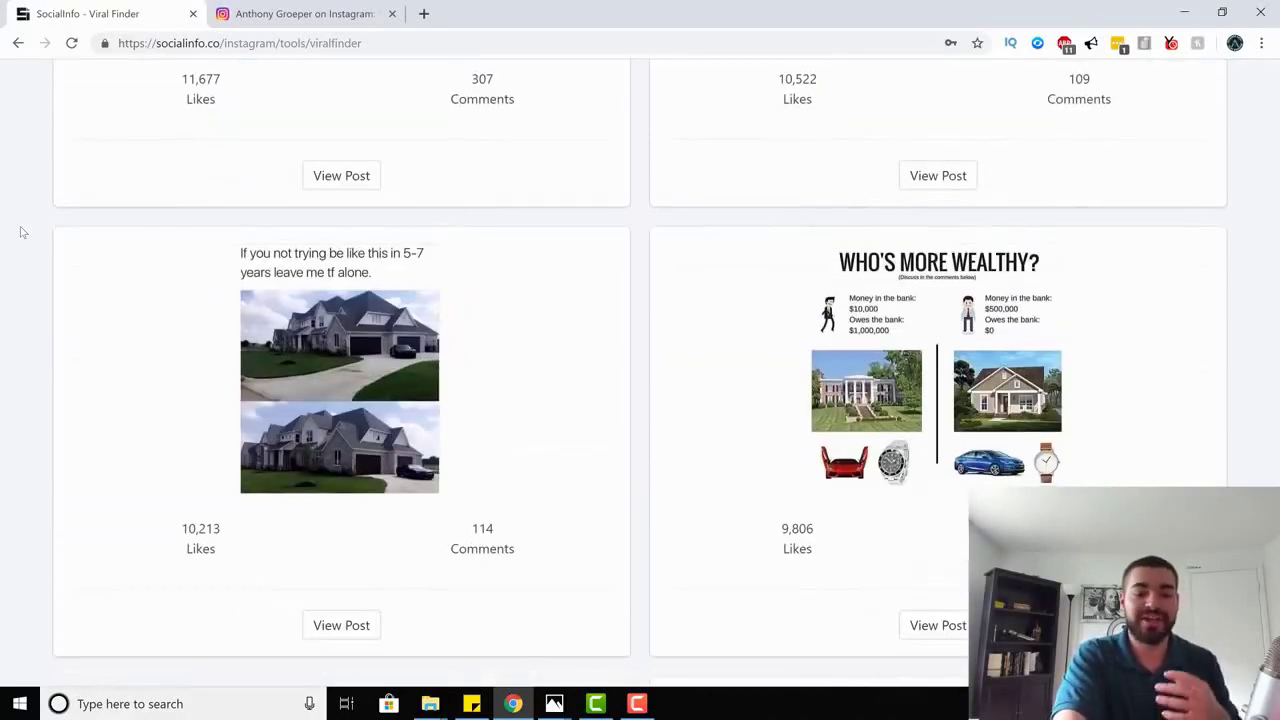
pyautogui.scroll(-3, 22, 232)
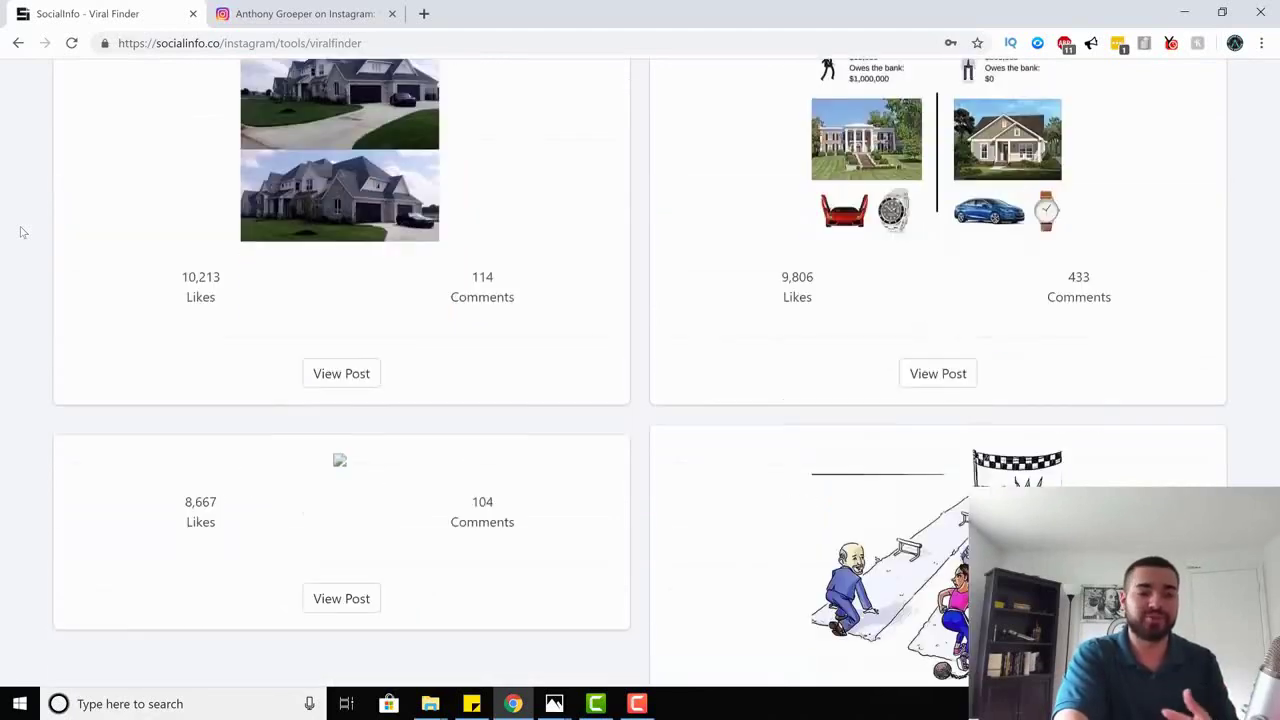
pyautogui.scroll(-2, 22, 232)
pyautogui.scroll(2, 22, 232)
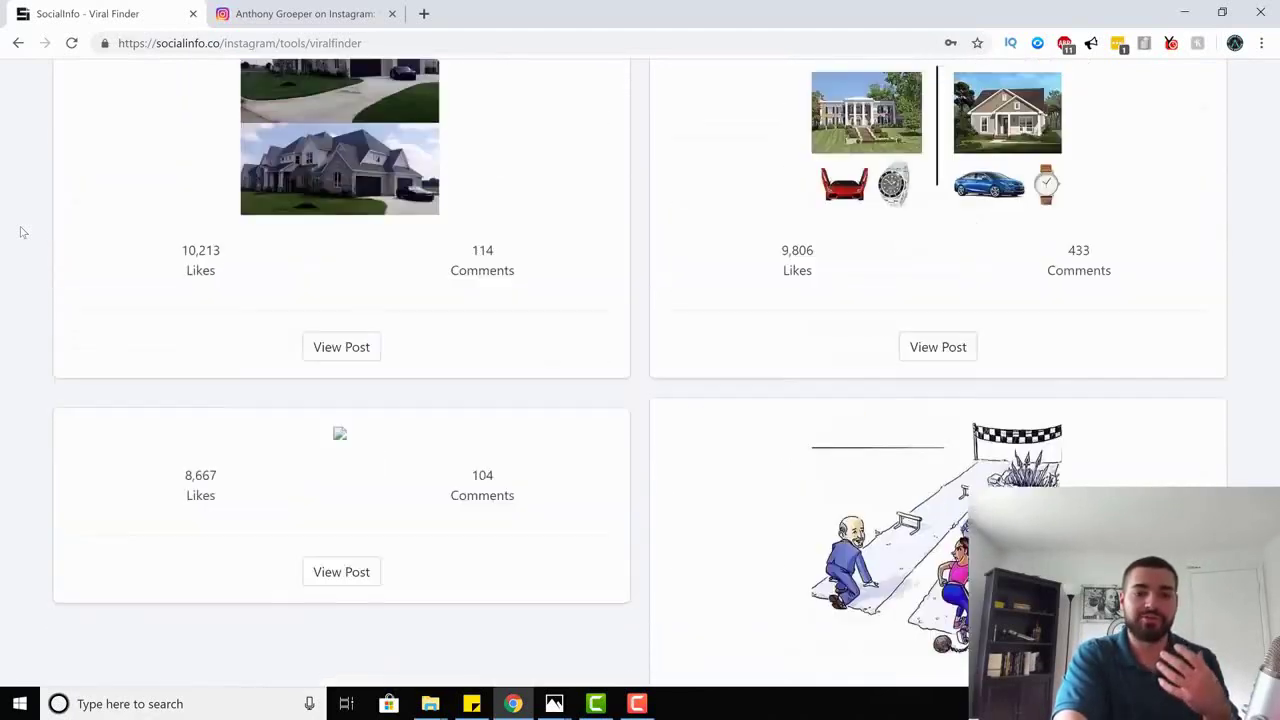
pyautogui.scroll(-5, 22, 232)
pyautogui.scroll(10, 22, 232)
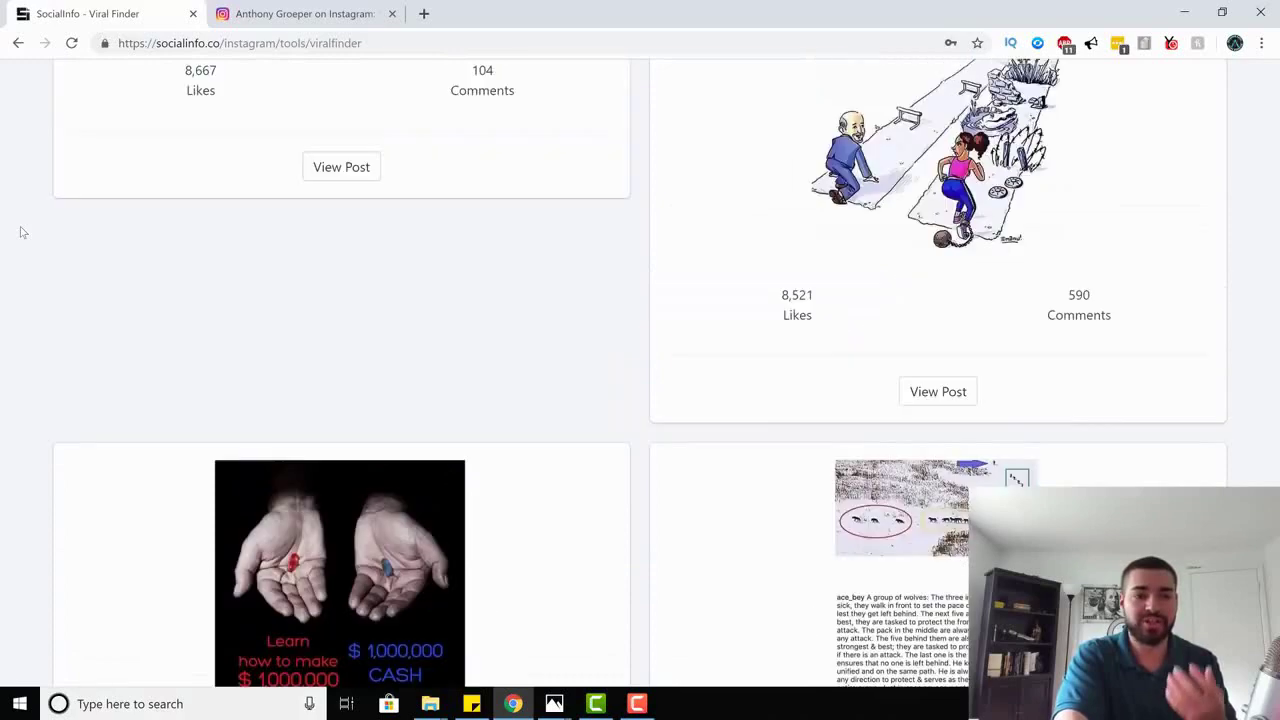
pyautogui.scroll(5, 22, 232)
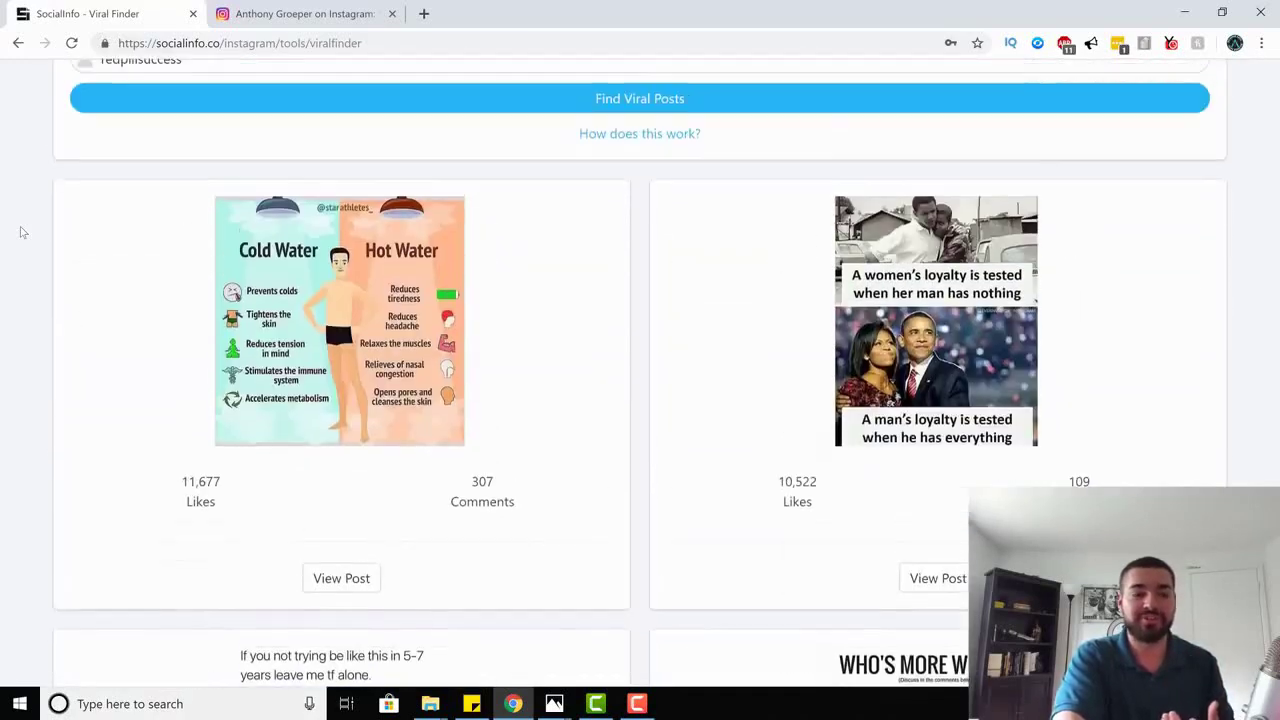
pyautogui.click(22, 88)
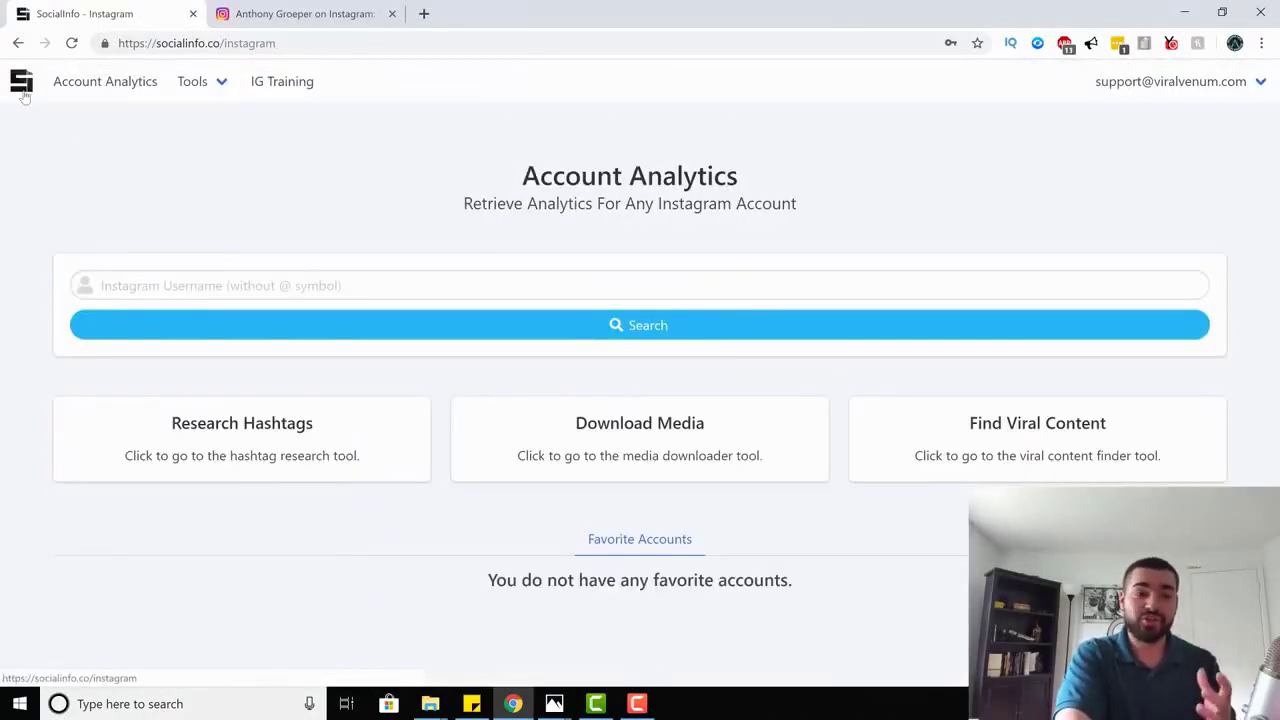